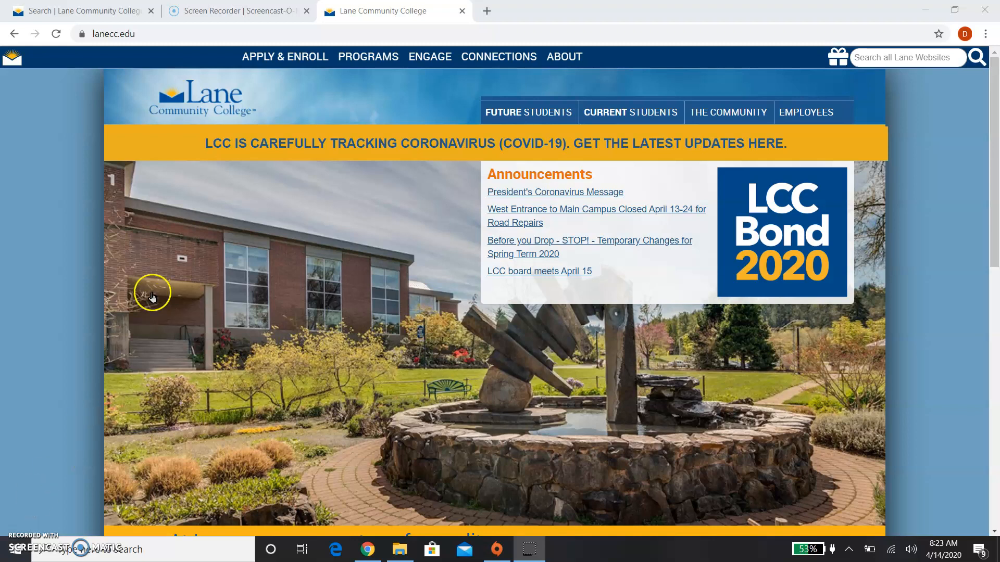
- Search the web for "purdue owl" in a new browser tab and open the Purdue Writing Lab site
left_click(492, 14)
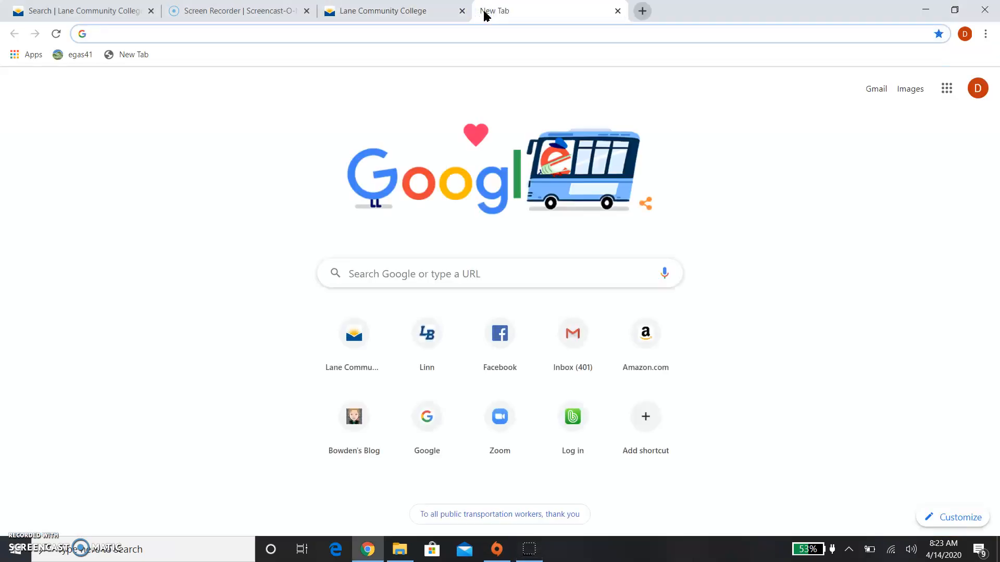
type("purdue")
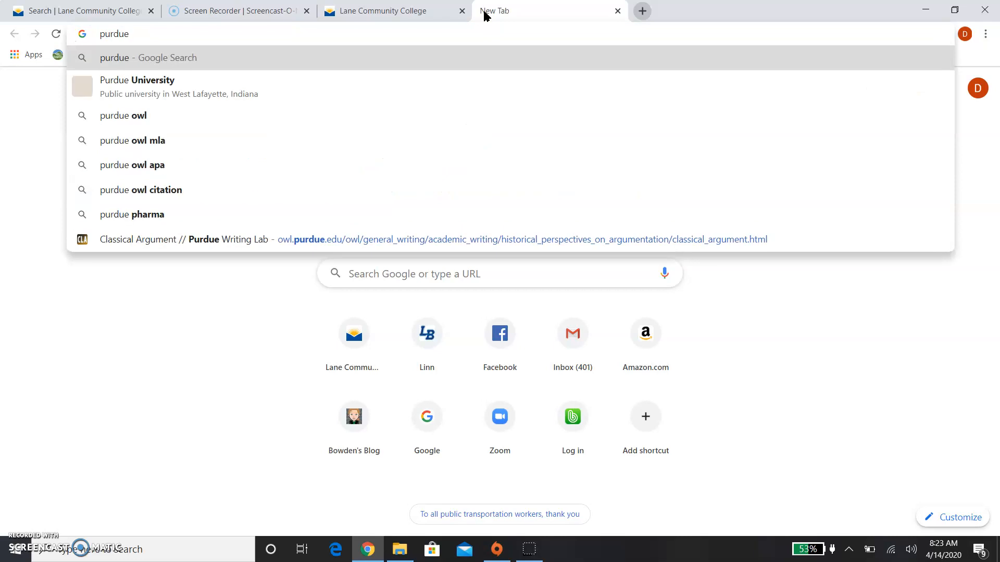
type(" owl")
key("Return")
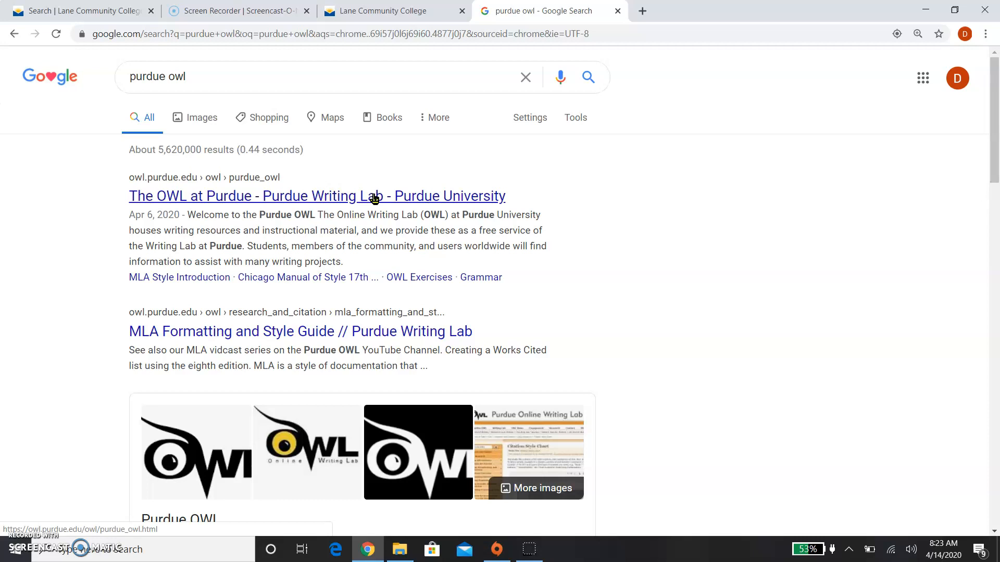
left_click(374, 196)
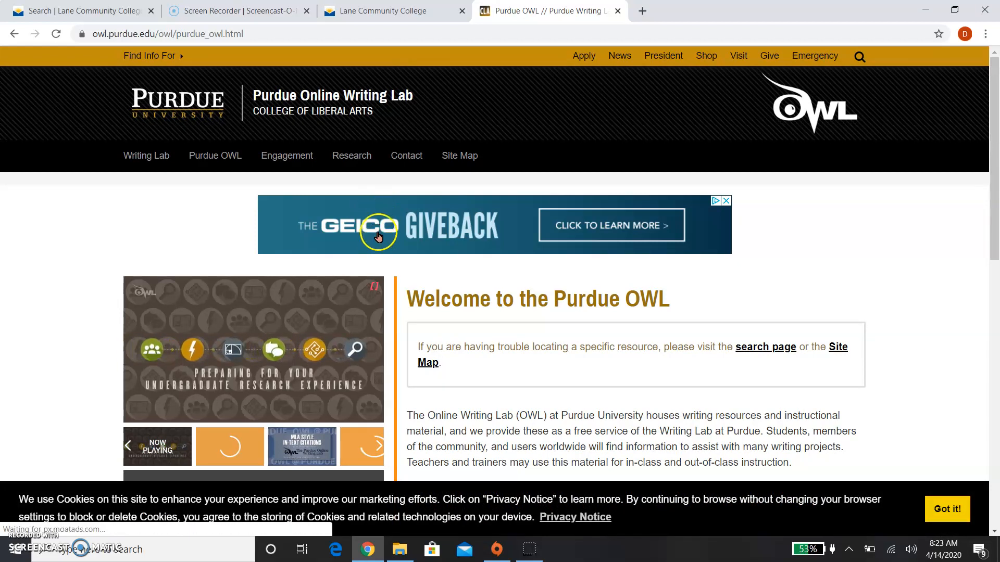
- Open the MLA Guide from the suggested resources on the Purdue OWL home page
scroll(428, 299, "down", 1)
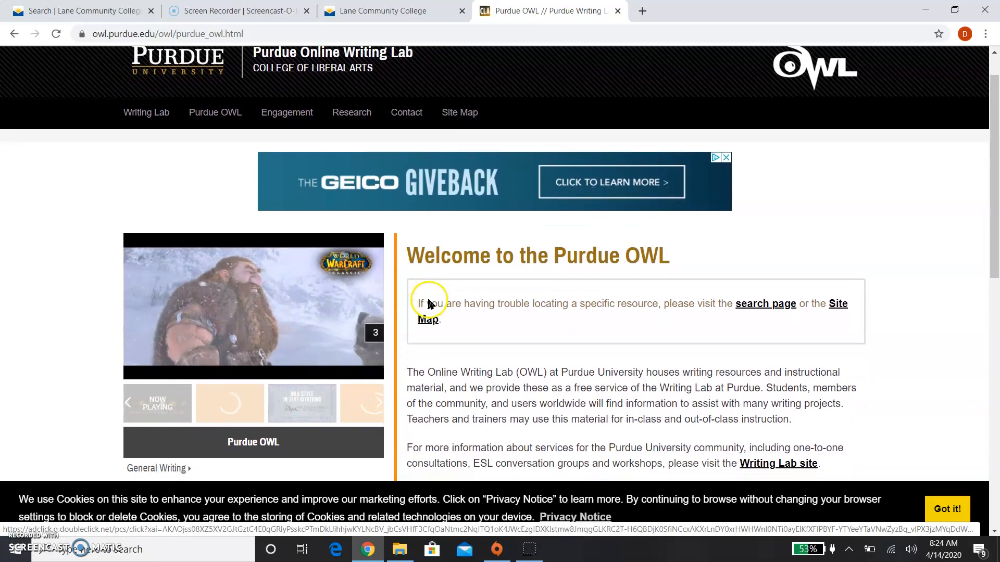
scroll(428, 301, "down", 3)
scroll(428, 301, "down", 5)
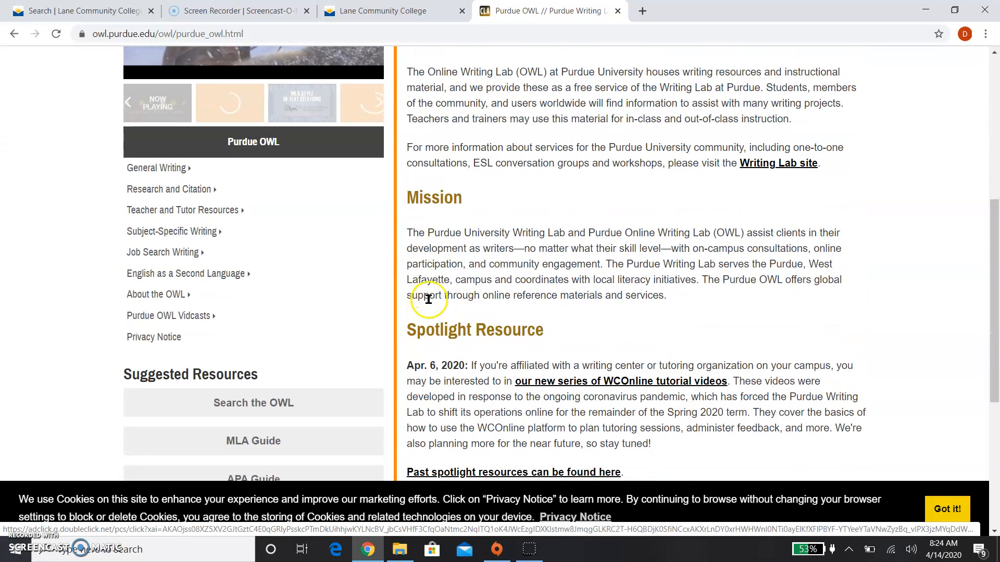
scroll(428, 299, "down", 2)
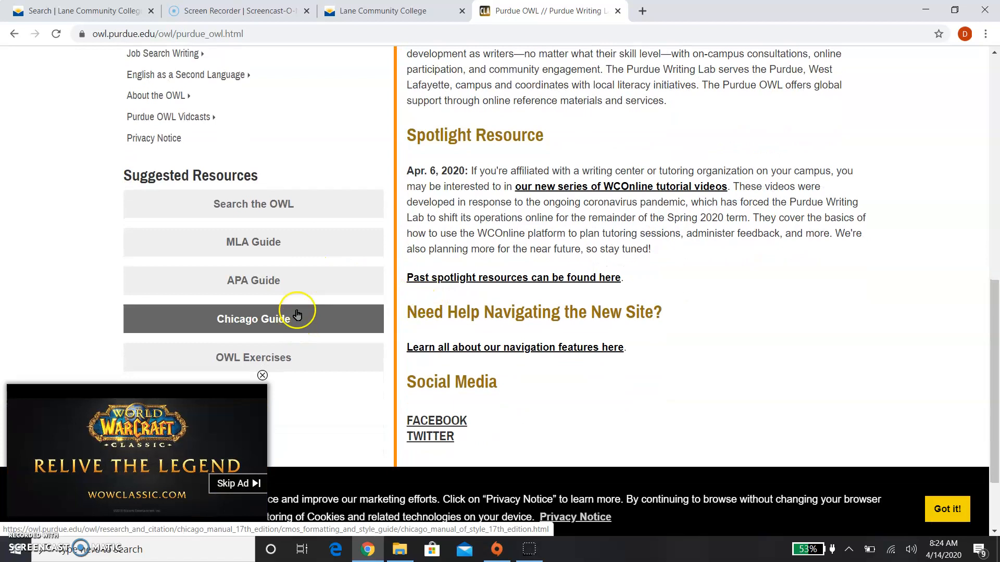
left_click(302, 249)
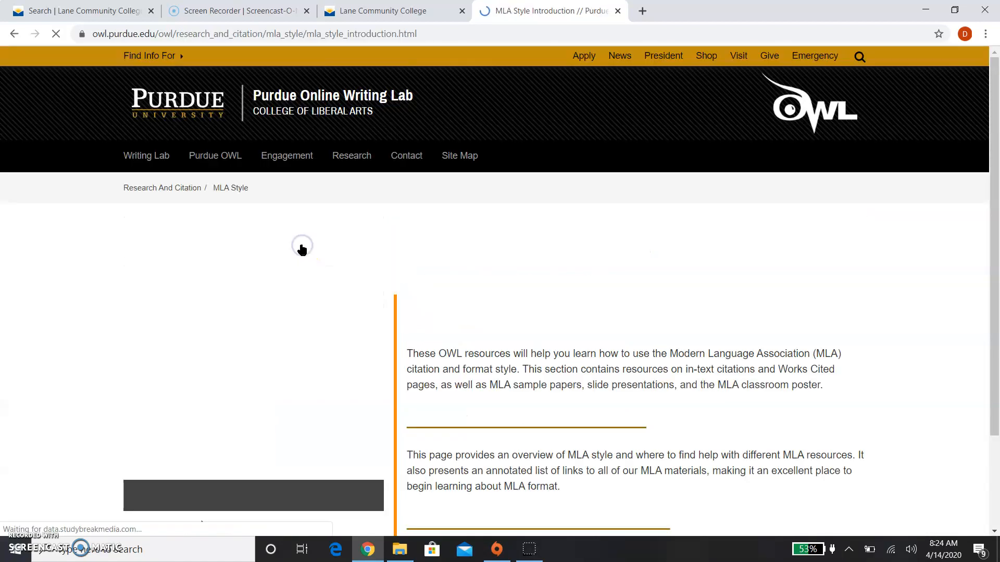
- Expand the MLA Formatting and Style Guide section and open the MLA Sample Paper page
scroll(498, 376, "down", 4)
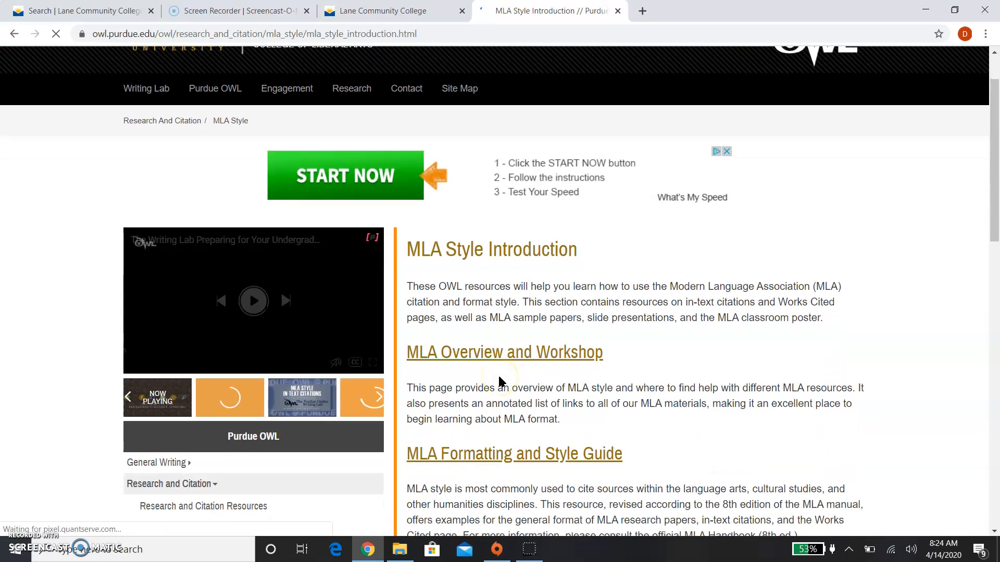
scroll(499, 377, "down", 7)
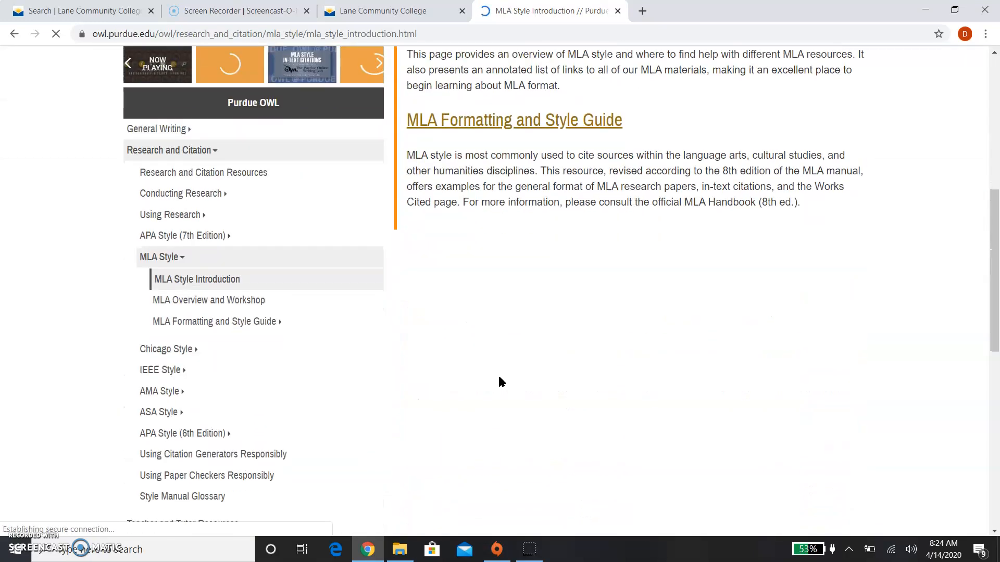
scroll(499, 381, "up", 1)
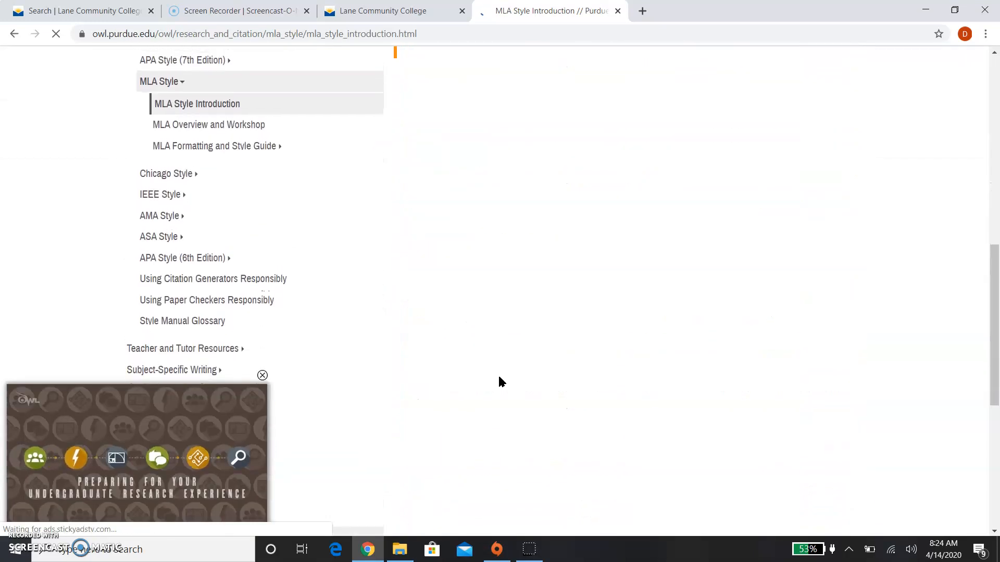
left_click(242, 178)
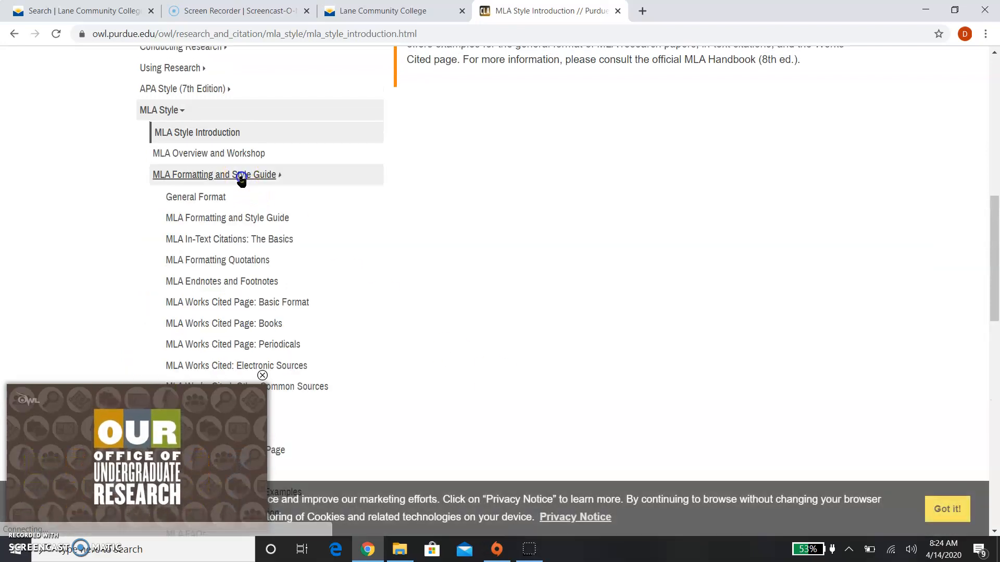
scroll(421, 263, "down", 3)
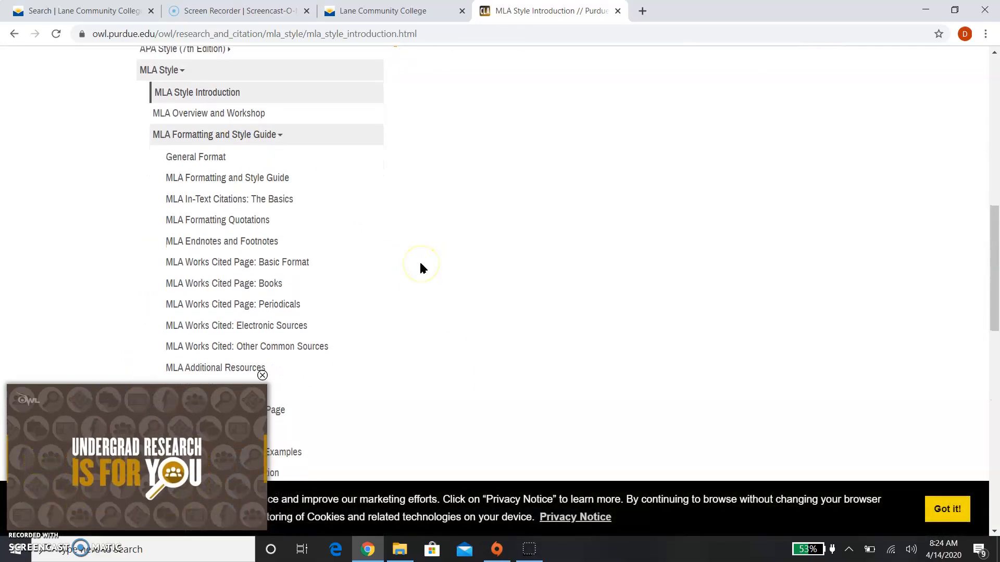
scroll(419, 269, "down", 1)
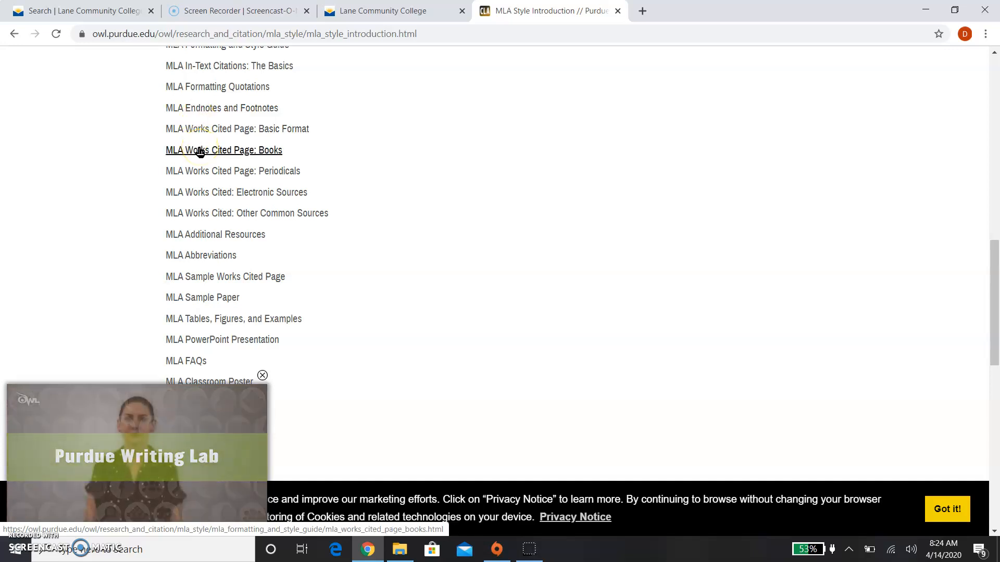
scroll(199, 152, "down", 2)
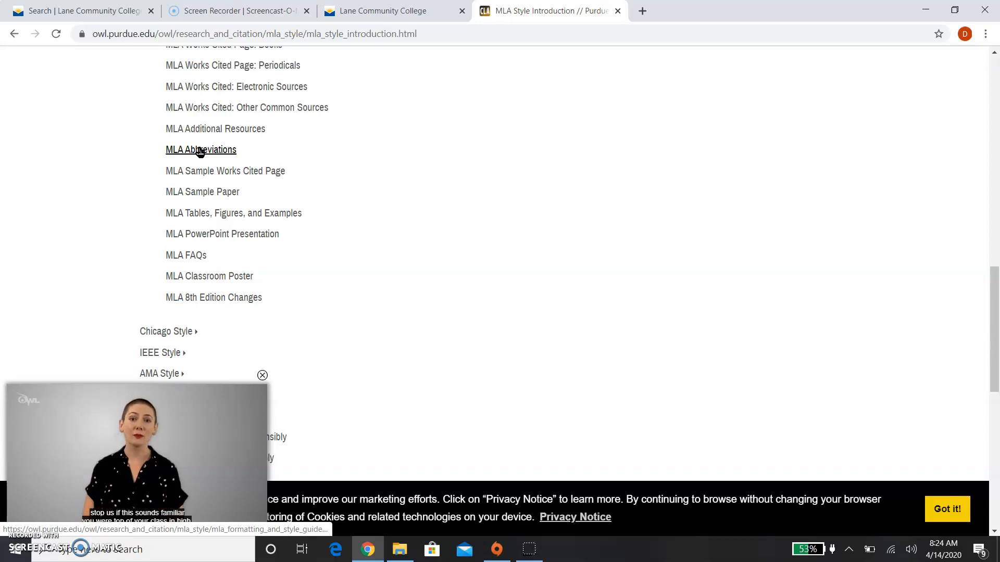
left_click(201, 197)
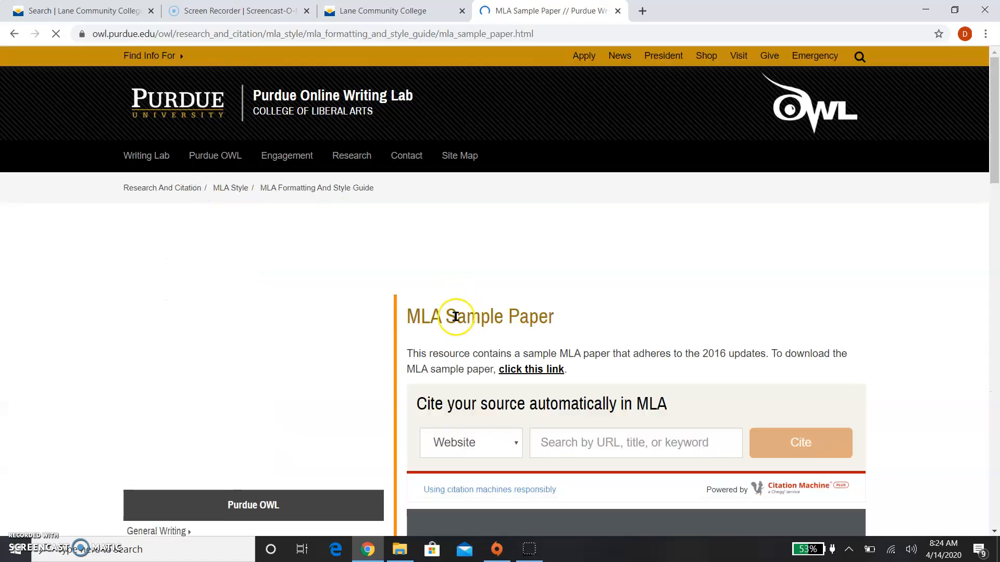
- Examine the first page of the embedded MLA sample paper, both fitted to the page and fitted to width
scroll(455, 314, "down", 5)
scroll(455, 318, "down", 3)
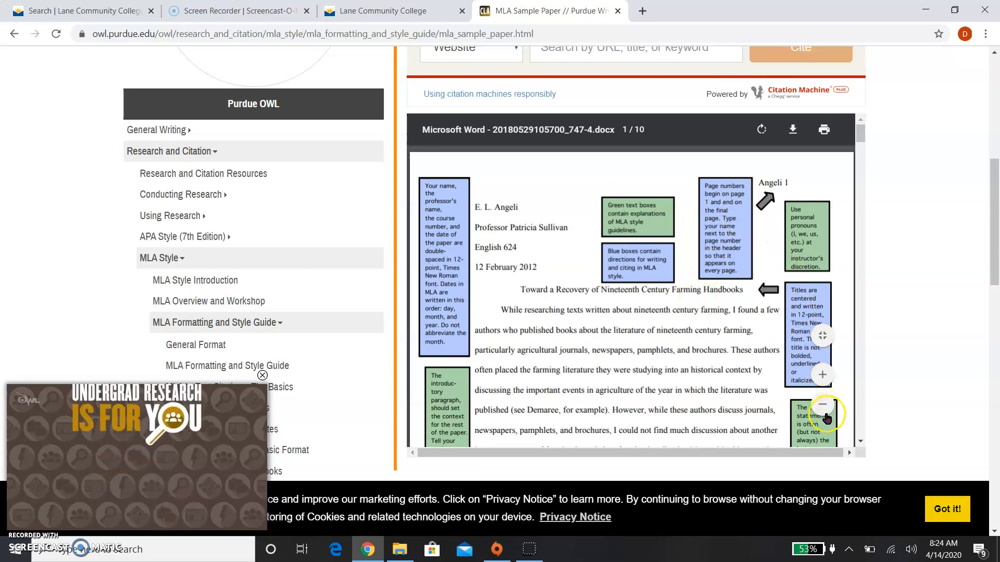
left_click(822, 337)
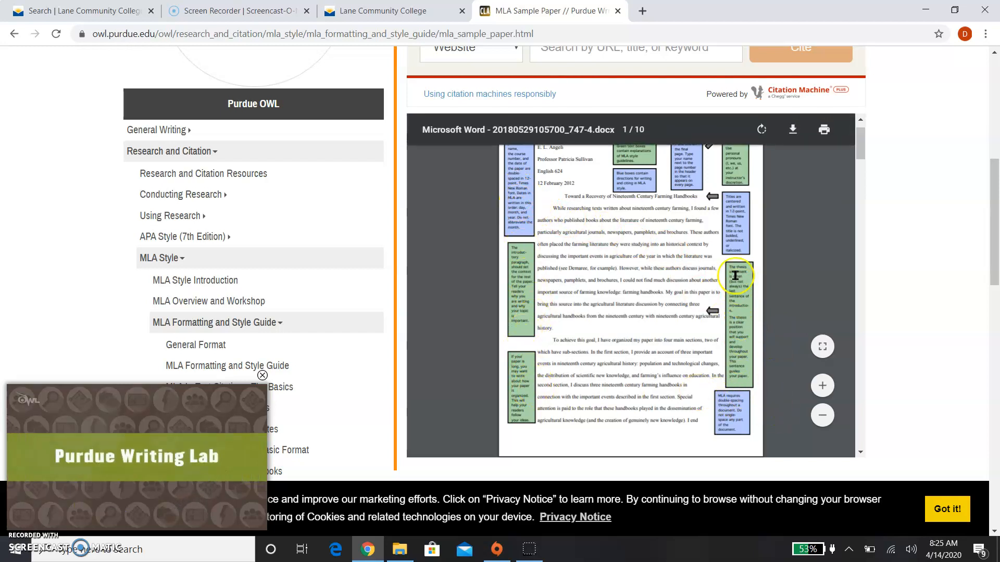
left_click(822, 347)
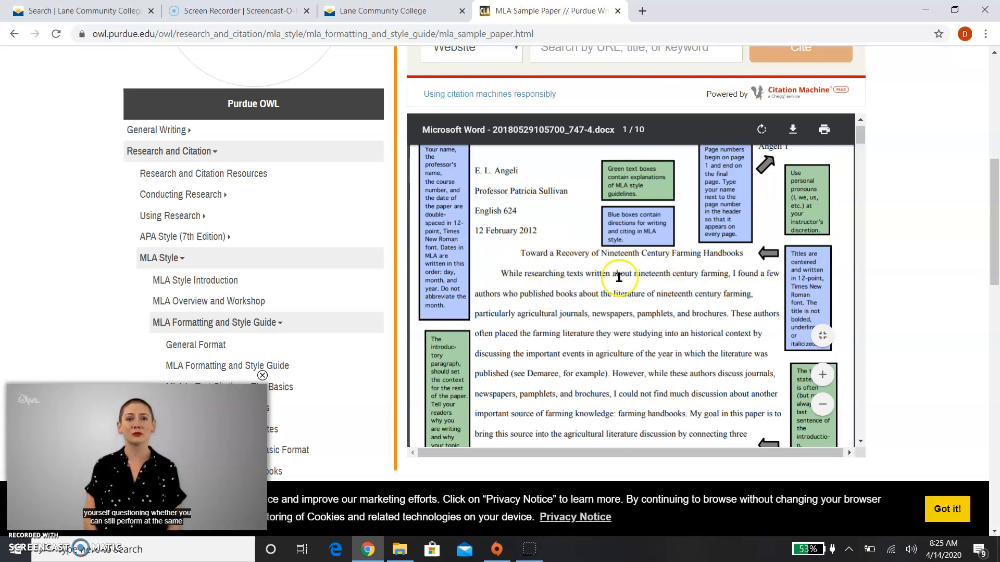
- Open Google Docs in a new browser tab and create a blank document
left_click(644, 11)
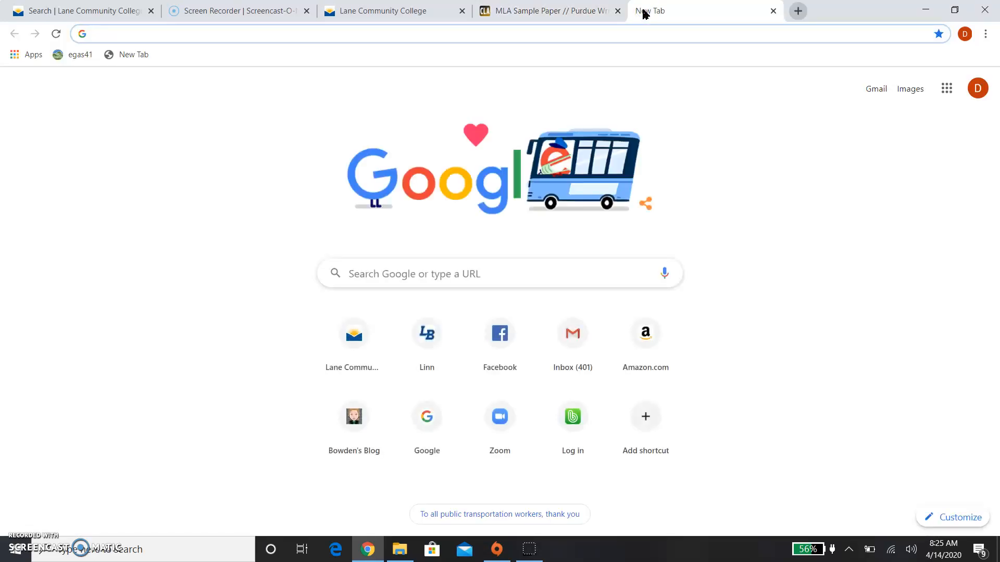
left_click(952, 96)
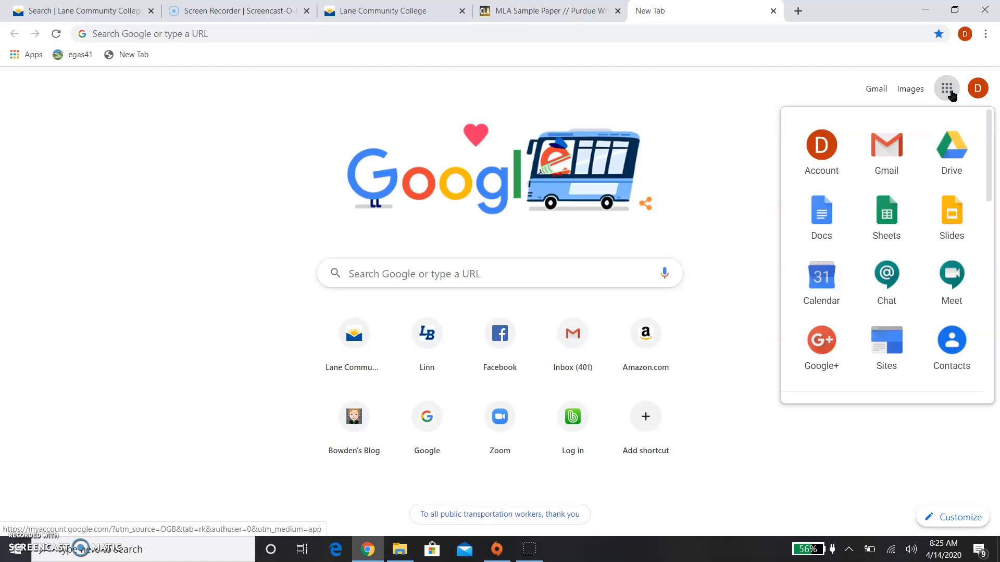
left_click(950, 99)
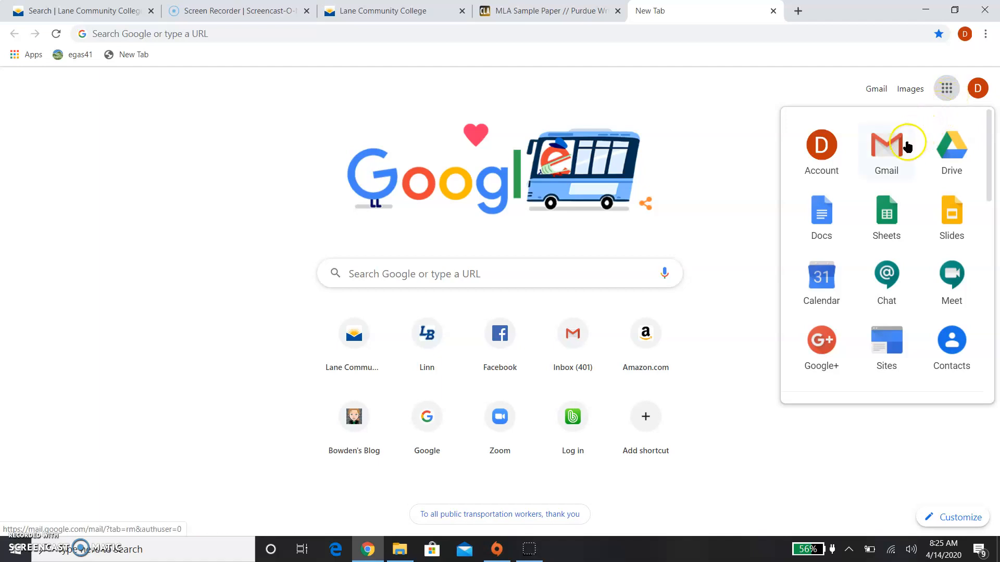
left_click(821, 211)
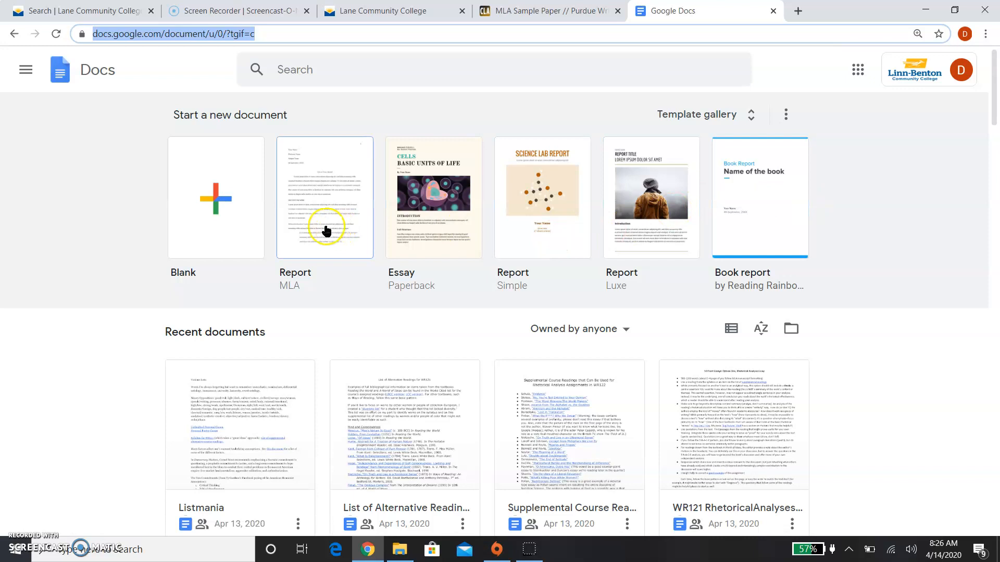
left_click(237, 219)
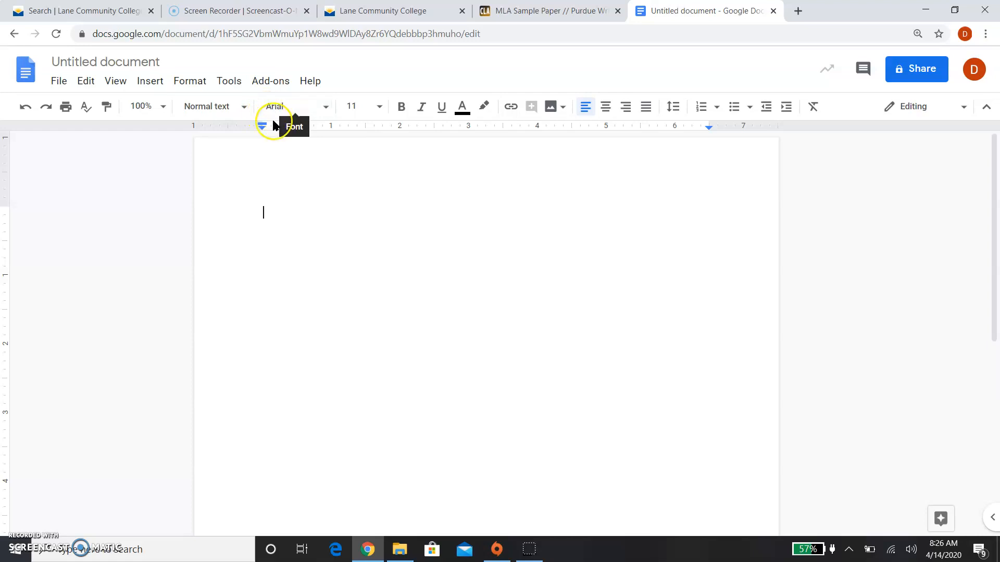
- Set the font to Georgia and enter the author's full name on the first line, followed by a new line
left_click(321, 110)
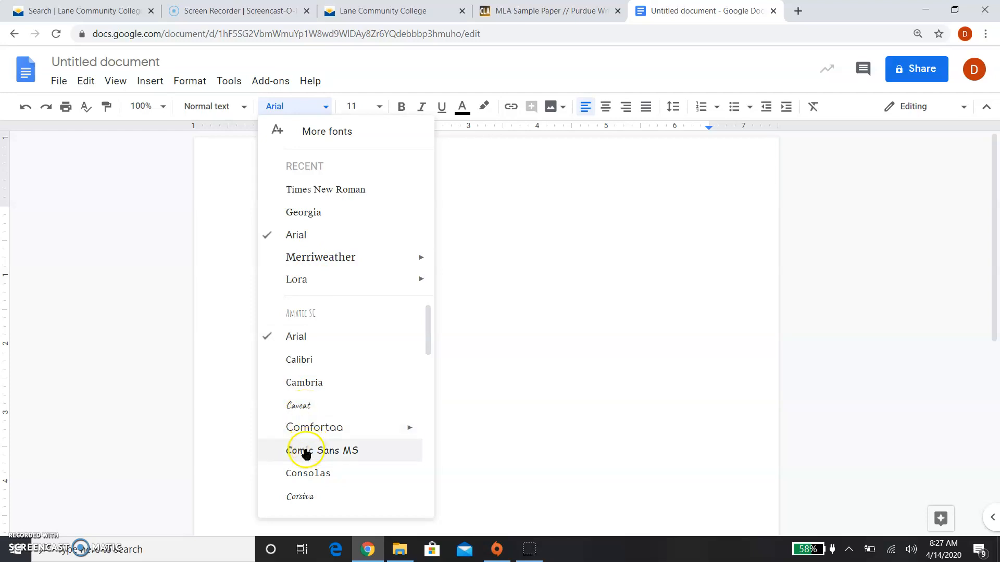
left_click(339, 213)
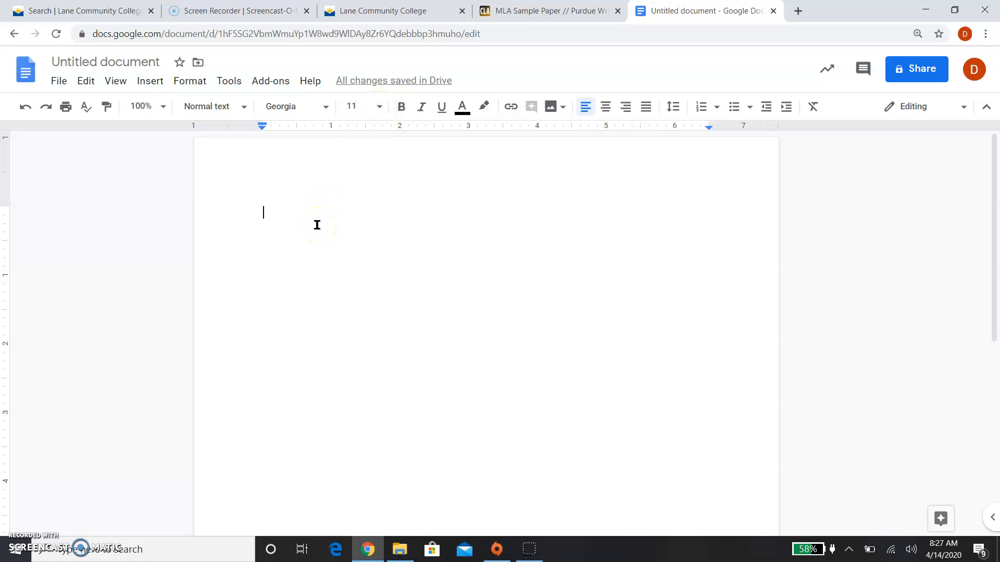
type("David ")
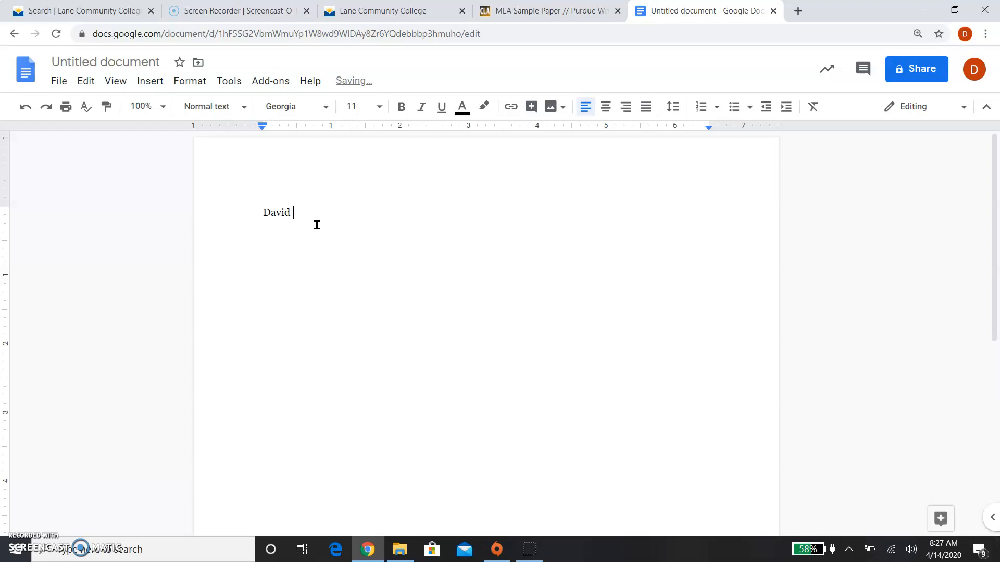
type("Bockoven")
key("Return")
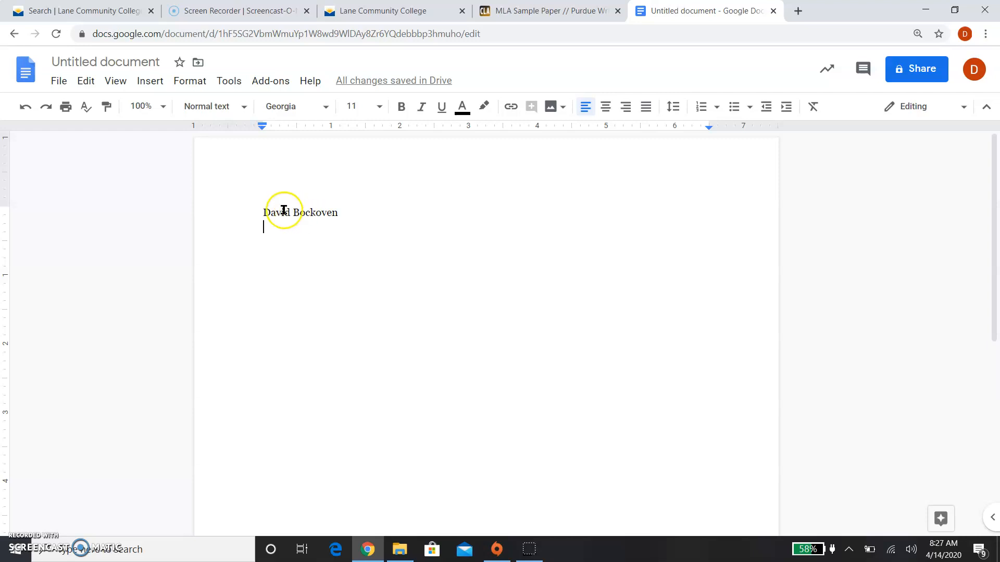
- Apply double line spacing to the name line and the empty line below it
left_click_drag(262, 212, 449, 260)
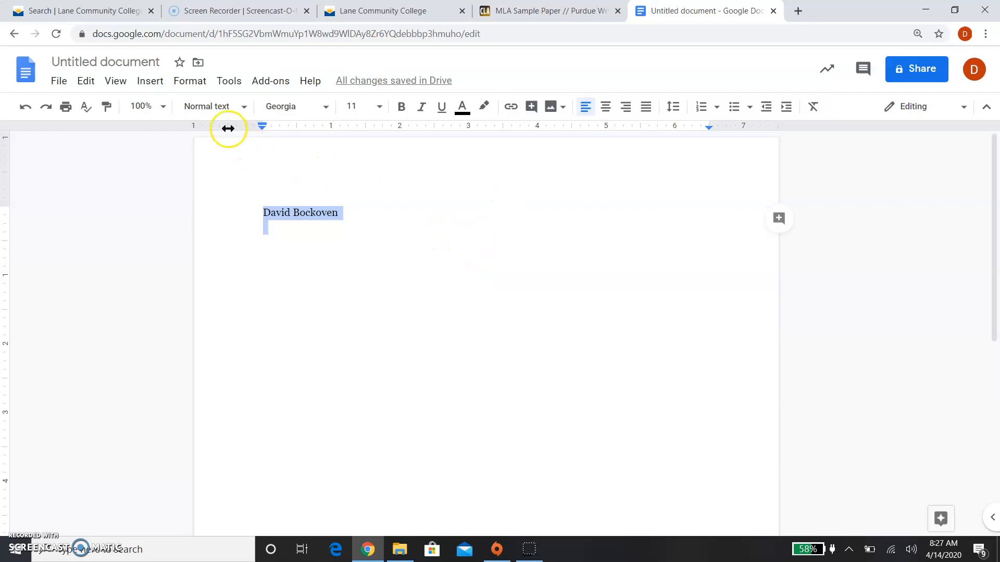
left_click(189, 88)
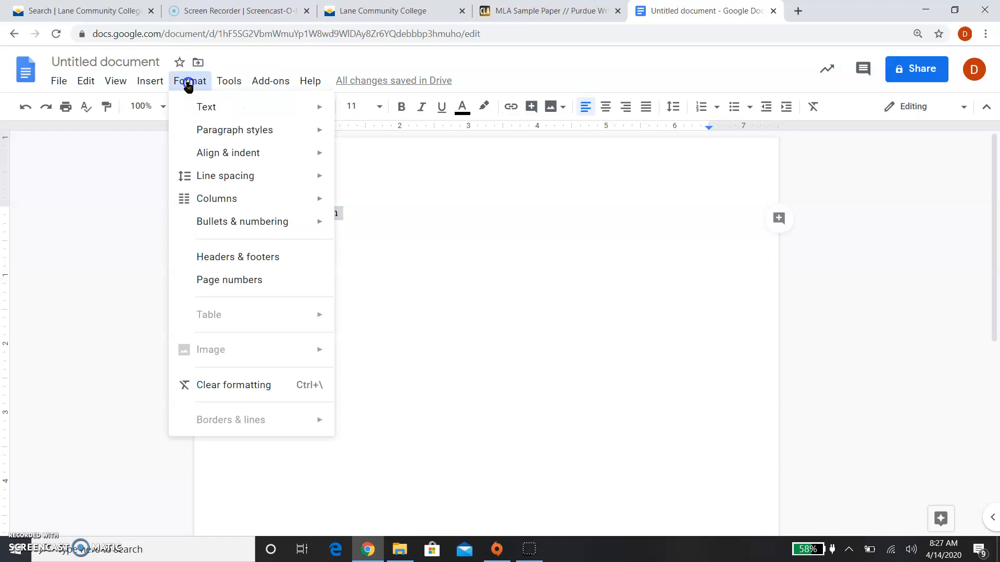
mouse_move(216, 178)
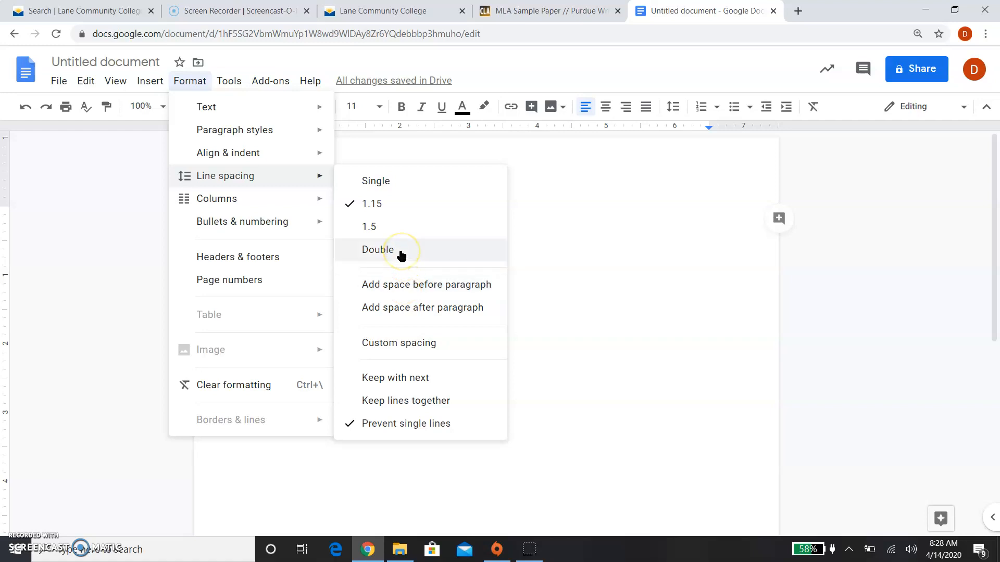
left_click(378, 250)
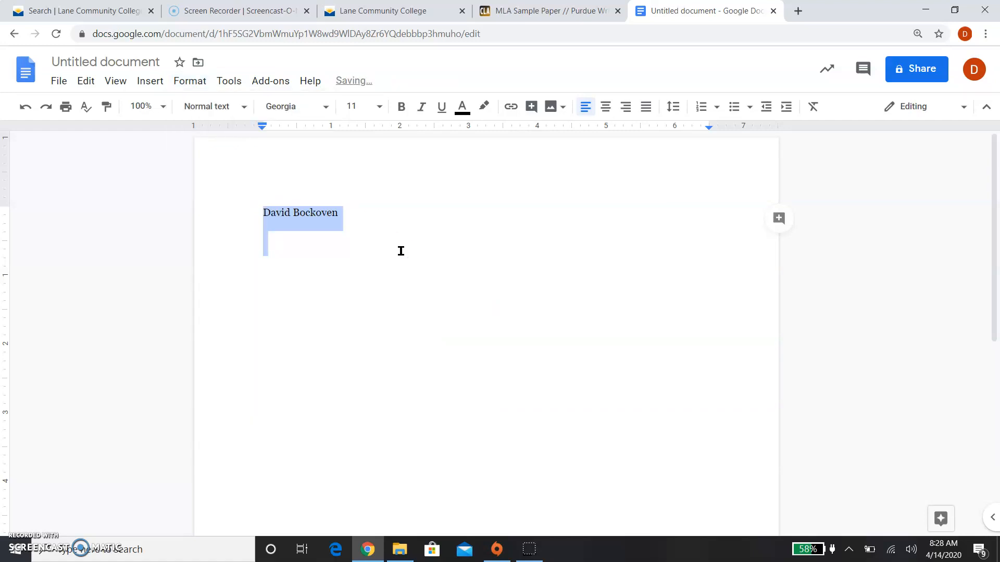
left_click(401, 252)
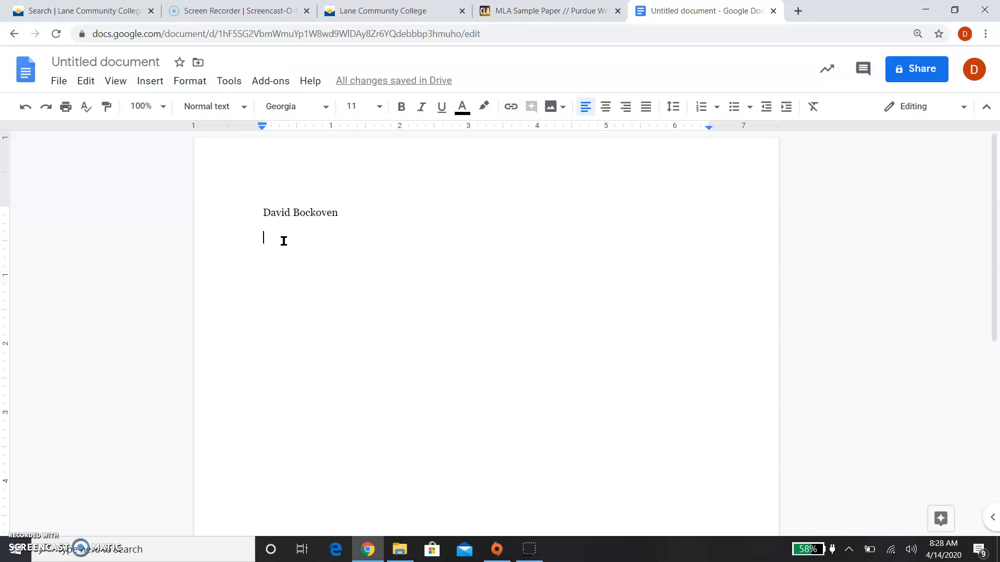
- Enter the instructor's full name with the title "Dr." on the second line and start a new line
type("Dr.")
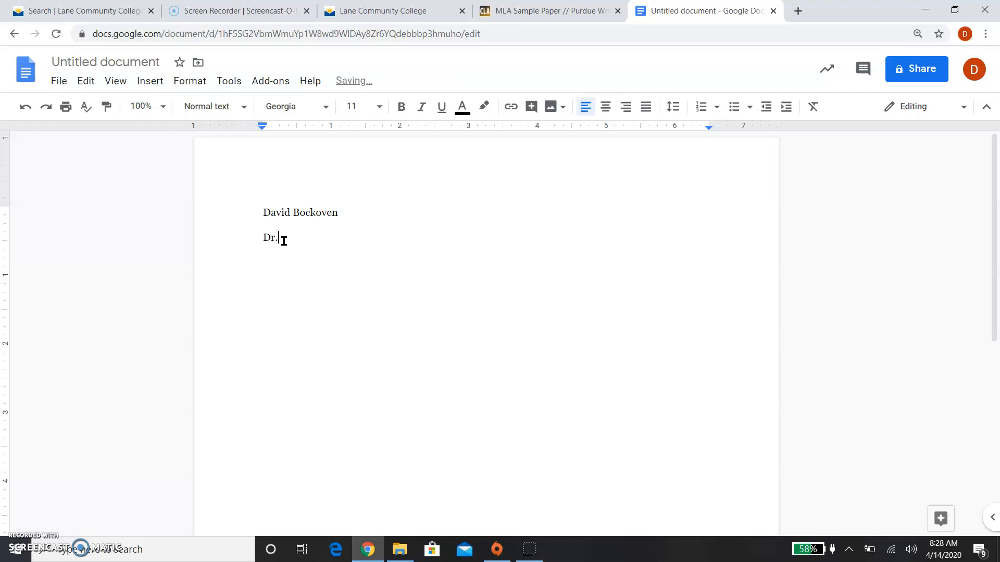
type(" David Bockoven")
key("Return")
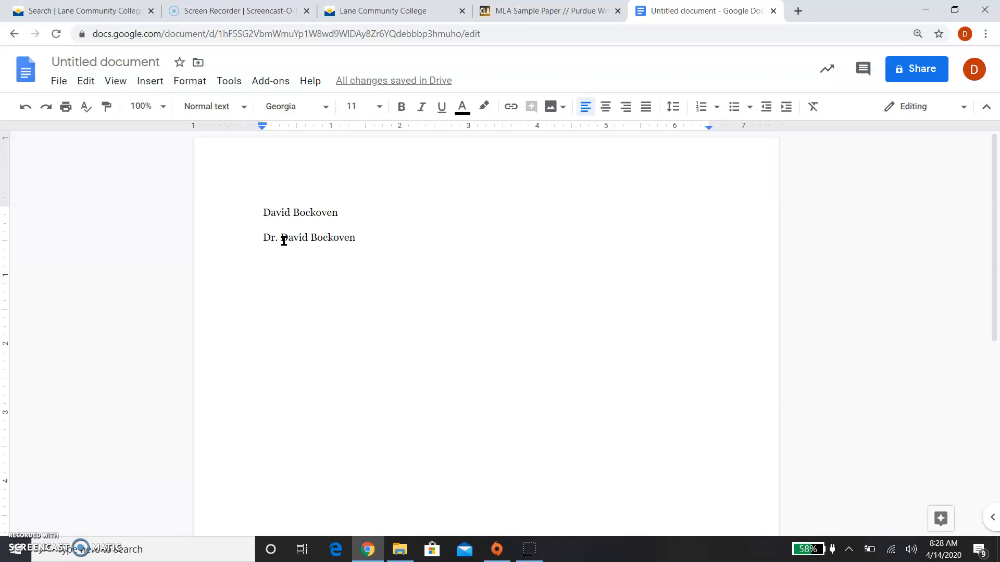
- Enter the course line "WR122: Rhetorical Analysis #1" and the date "14 April 2020" on the line below it
type("WR122")
type(":")
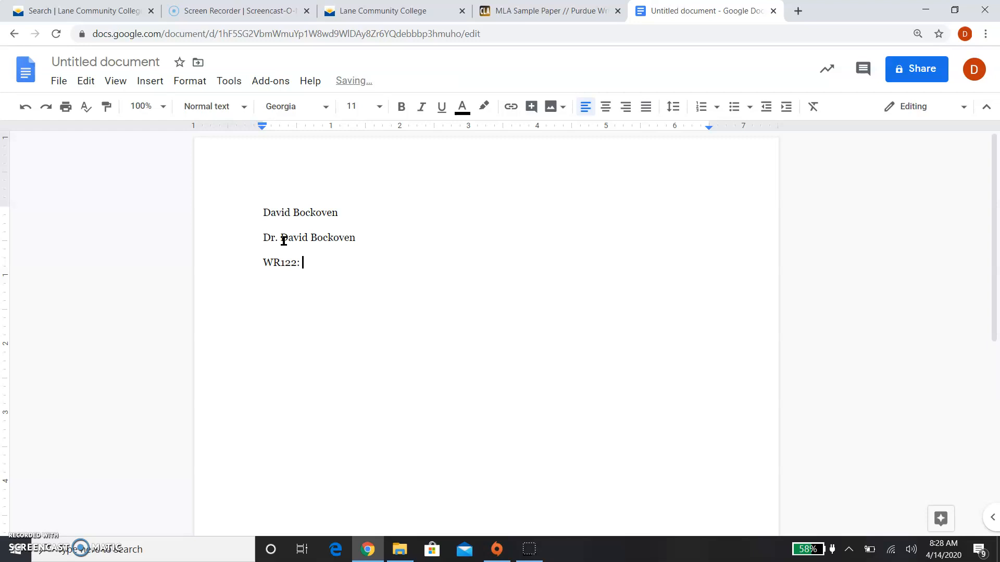
type(" Rhetorical Analysis")
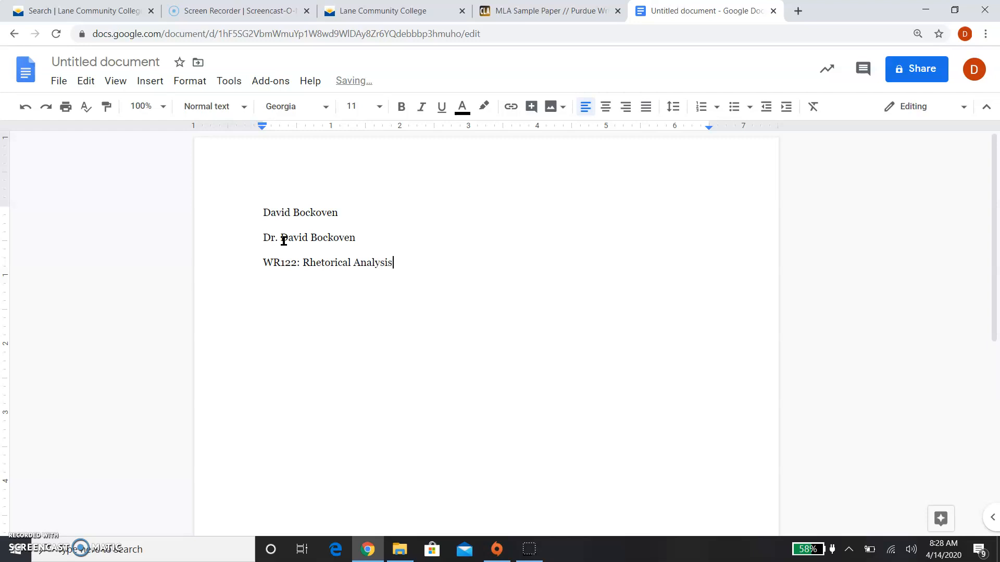
key("BackSpace")
key("BackSpace")
type("is")
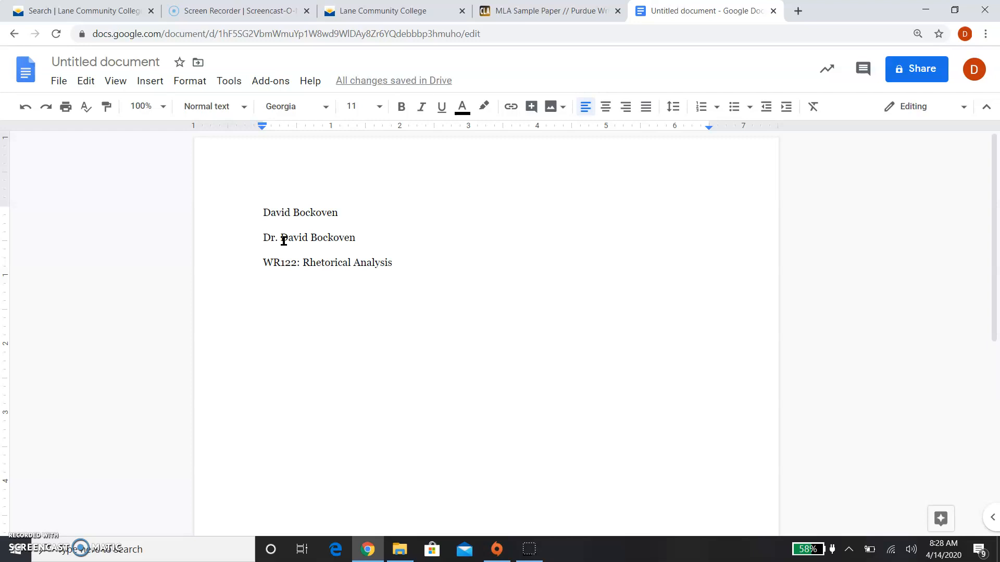
type("#1")
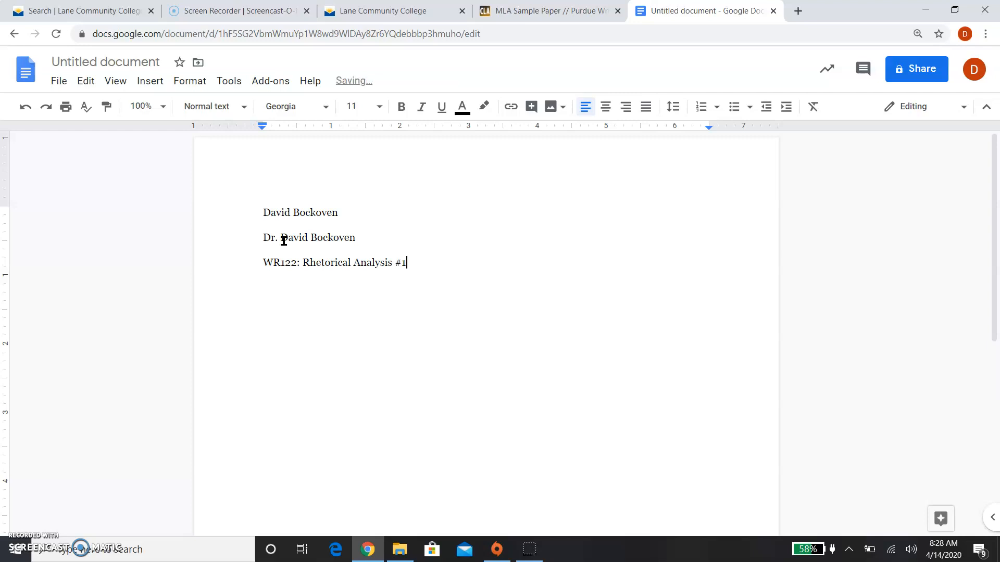
key("Return")
type("14 April 2020")
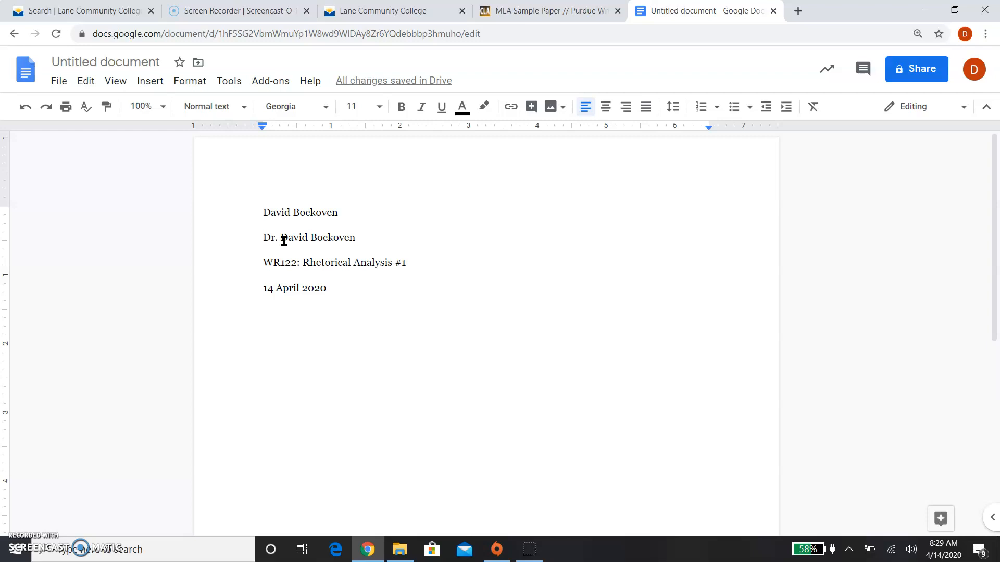
- Start a new line below the date, centre it and enter "Title"
key("Return")
left_click(610, 109)
type("Title")
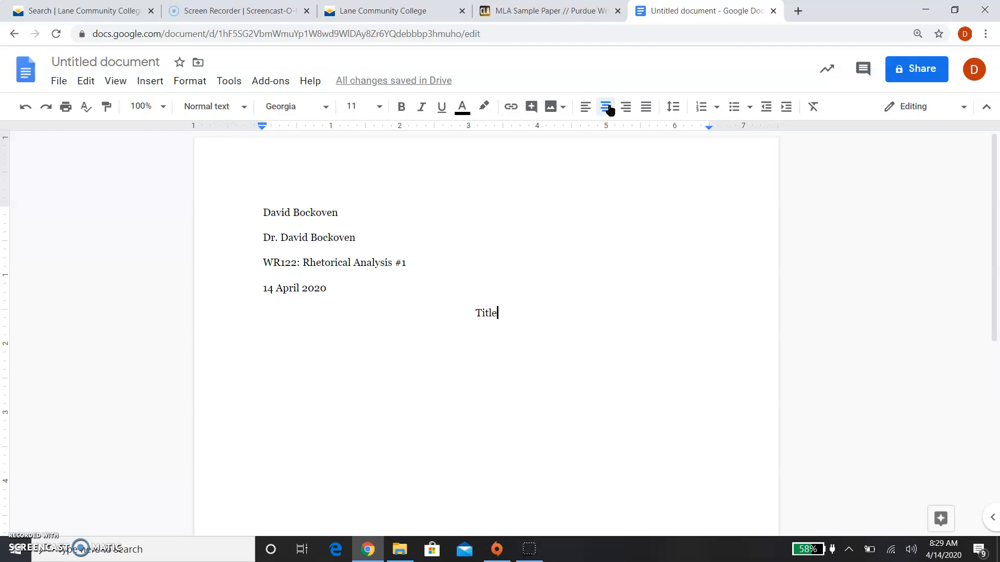
- Check the title's formatting in the Purdue OWL MLA sample paper, then return to the Google Docs document
left_click(552, 7)
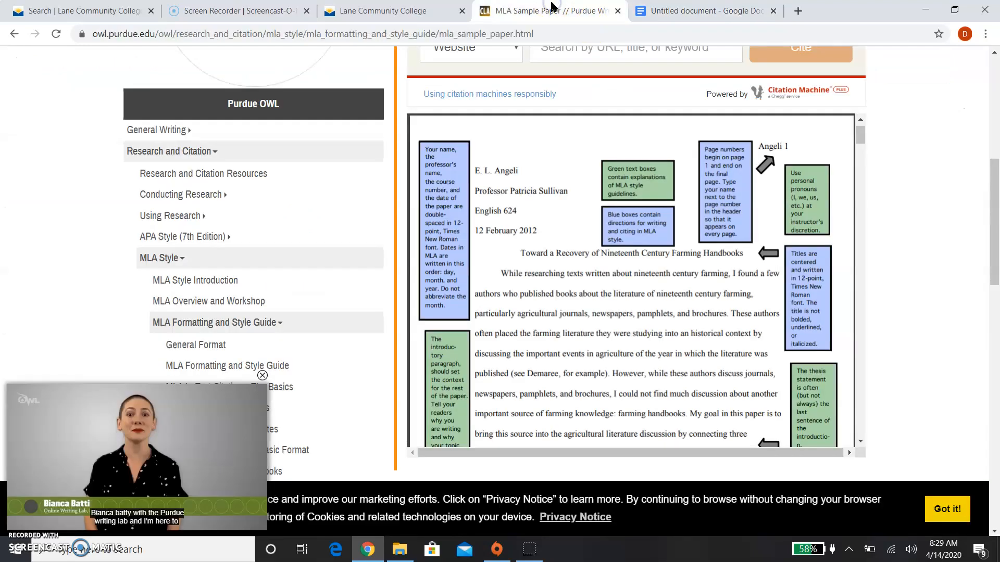
mouse_move(707, 283)
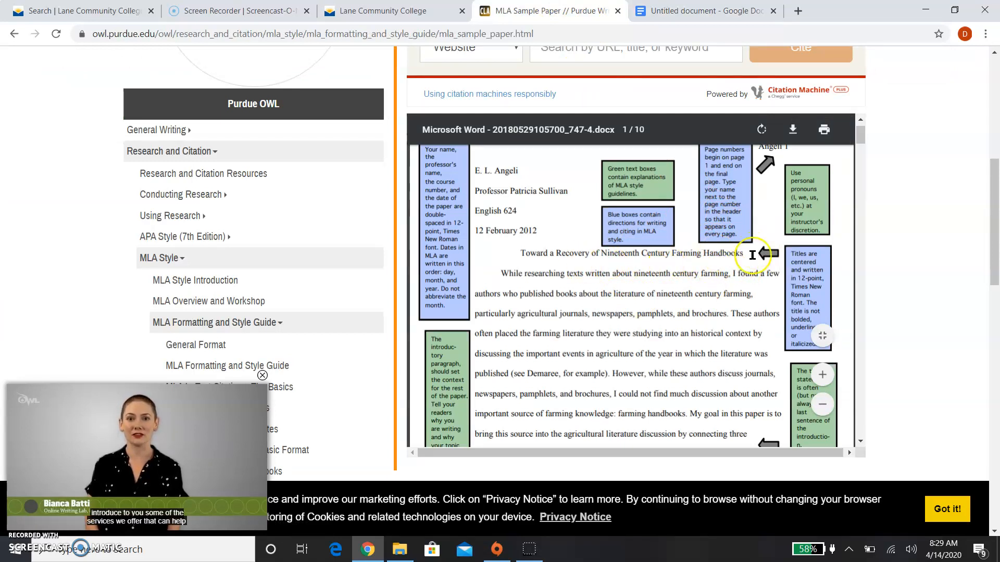
left_click(727, 12)
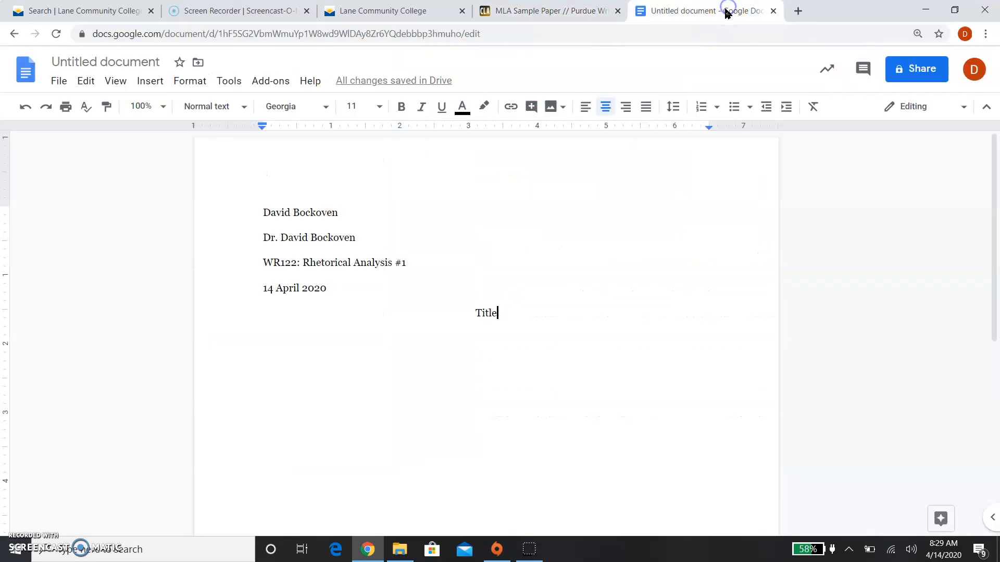
- Extend the centred title to read "Title: Academic Titles Use Colons Often"
type(": ")
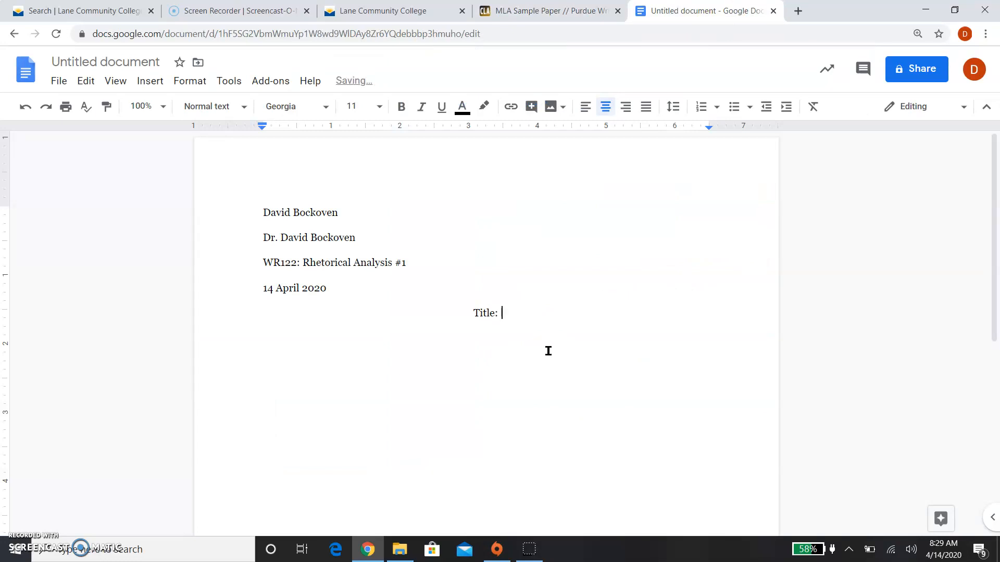
type("Academic Titles ")
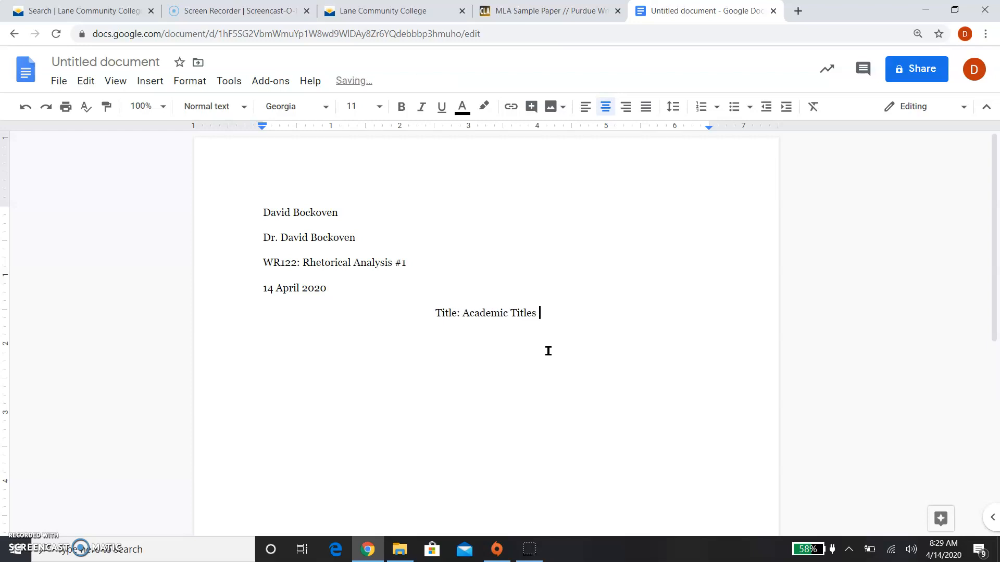
type("Use")
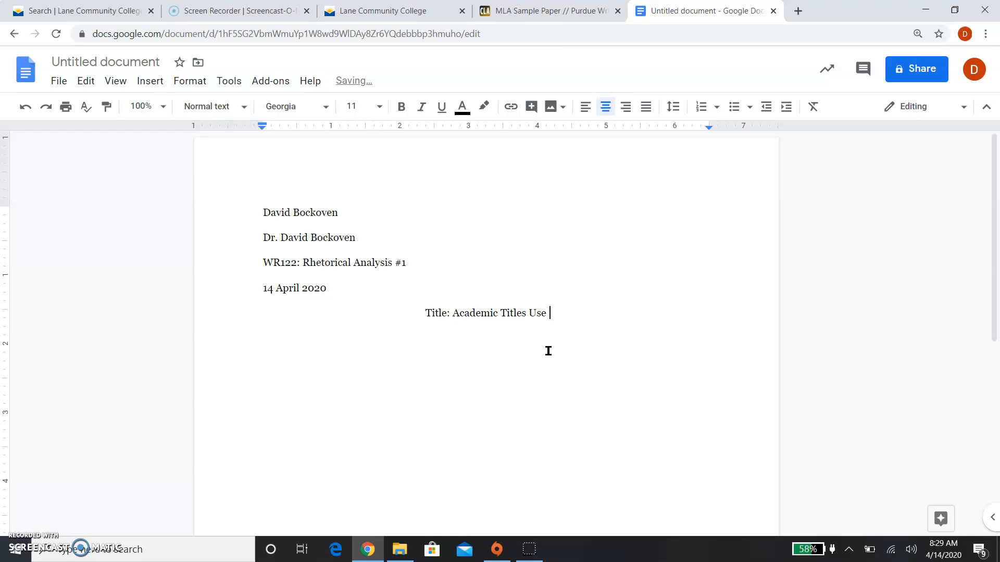
type("Colons ")
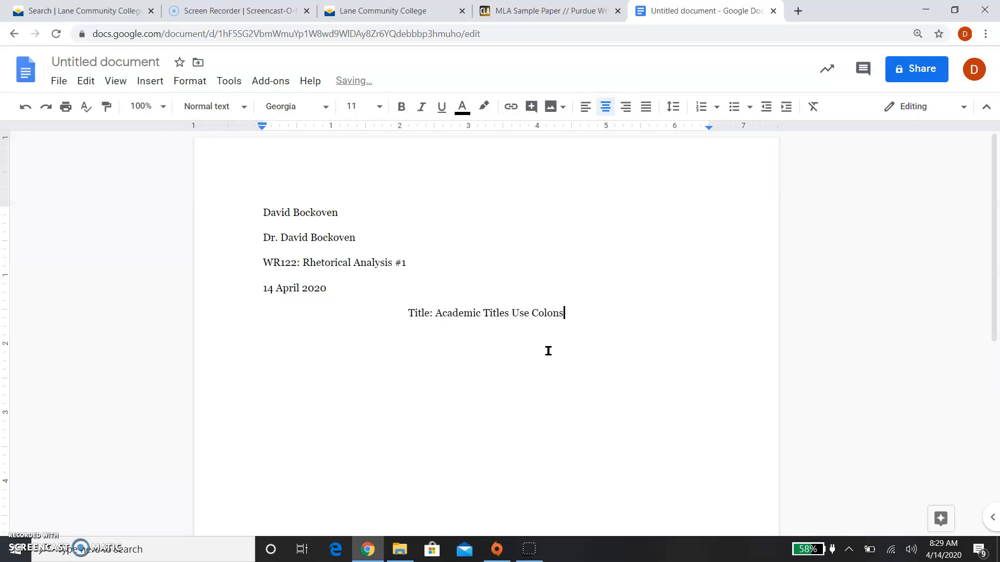
type("Often")
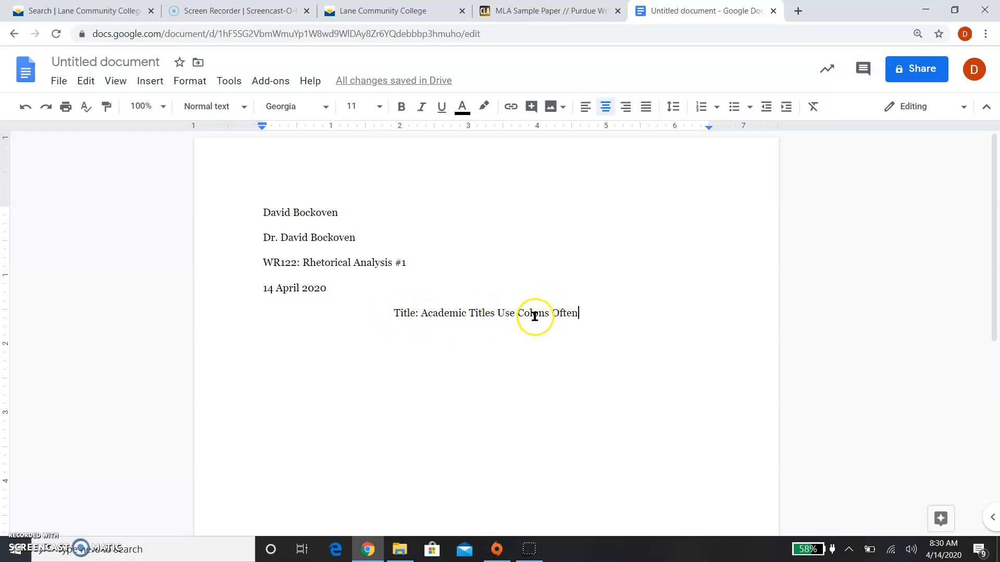
- Start a left-aligned paragraph below the title and give it a half-inch first-line indent
key("Return")
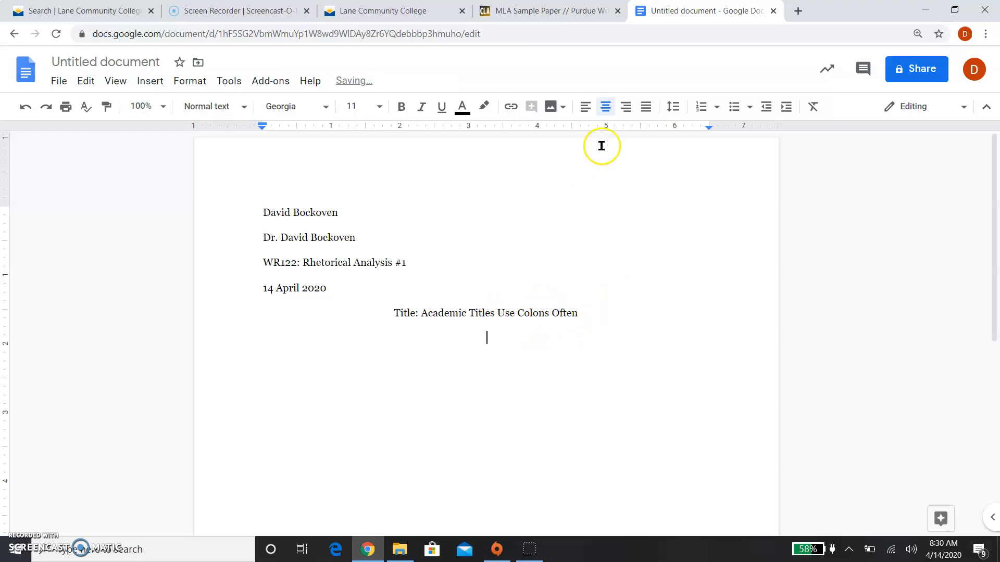
left_click(585, 109)
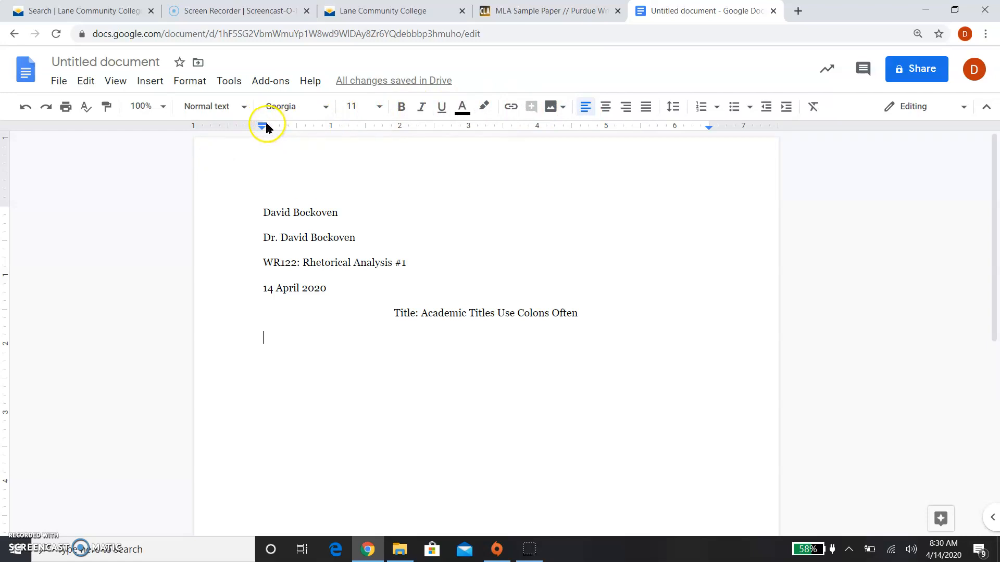
left_click_drag(262, 125, 298, 126)
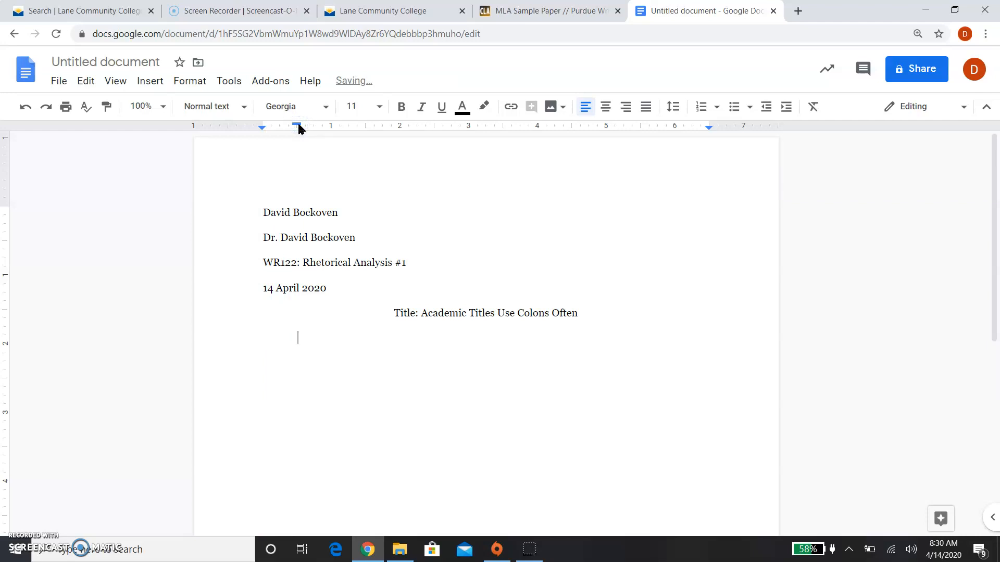
- Fill the first body paragraph with random placeholder text that wraps onto a second line
type("Klksljdflknds lk sd")
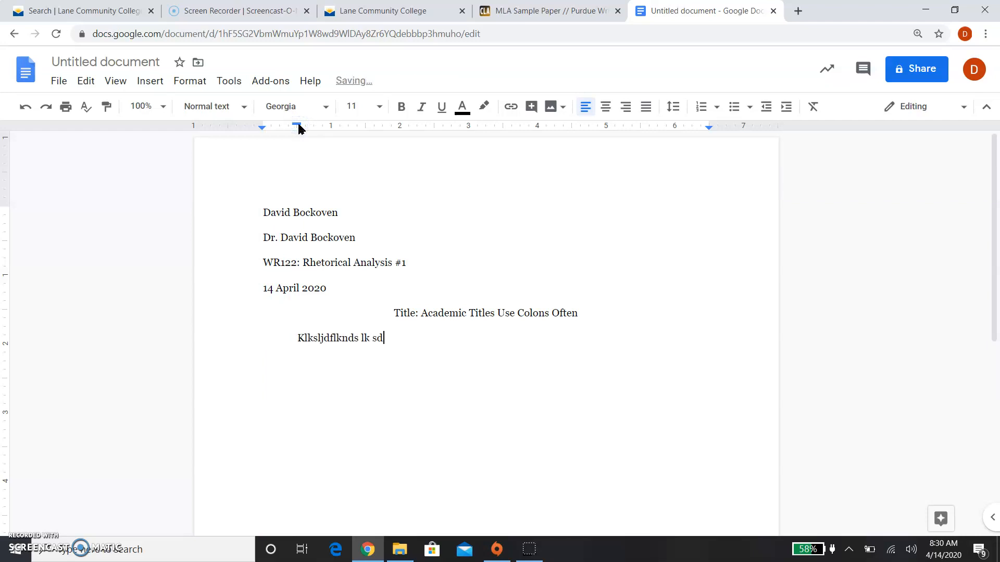
type("f klsdnf klnsdf sdkl klsdnhf,m dsfklsd")
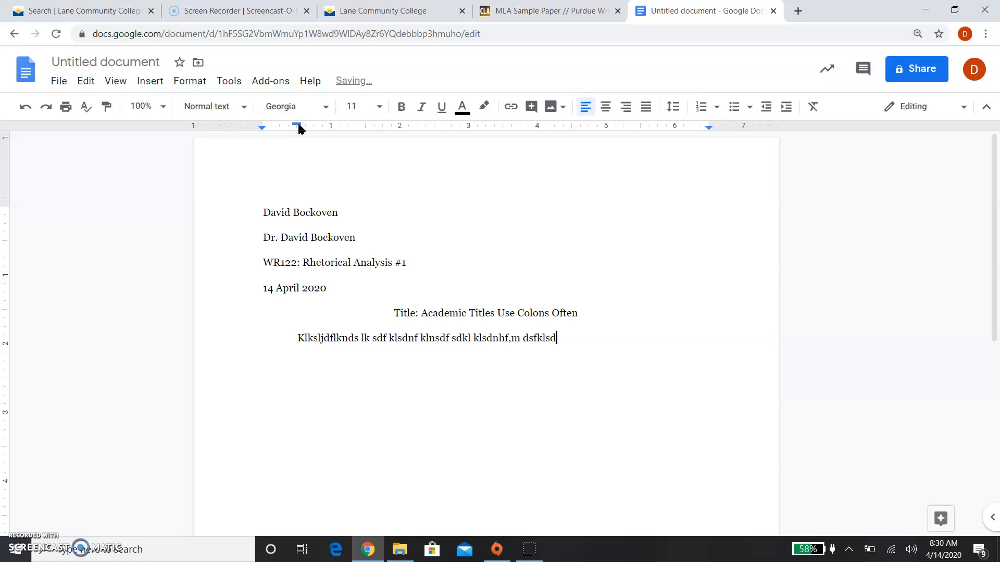
type(" klsdnfj sdkljf skld klsdndfk sdfkl sdkl vklsd vklsd ")
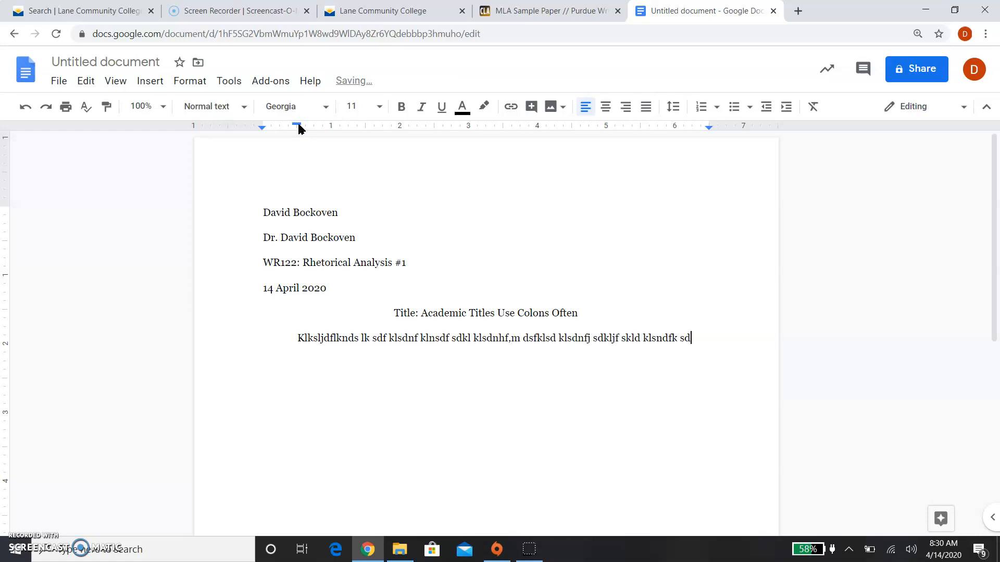
type("vlksd vs")
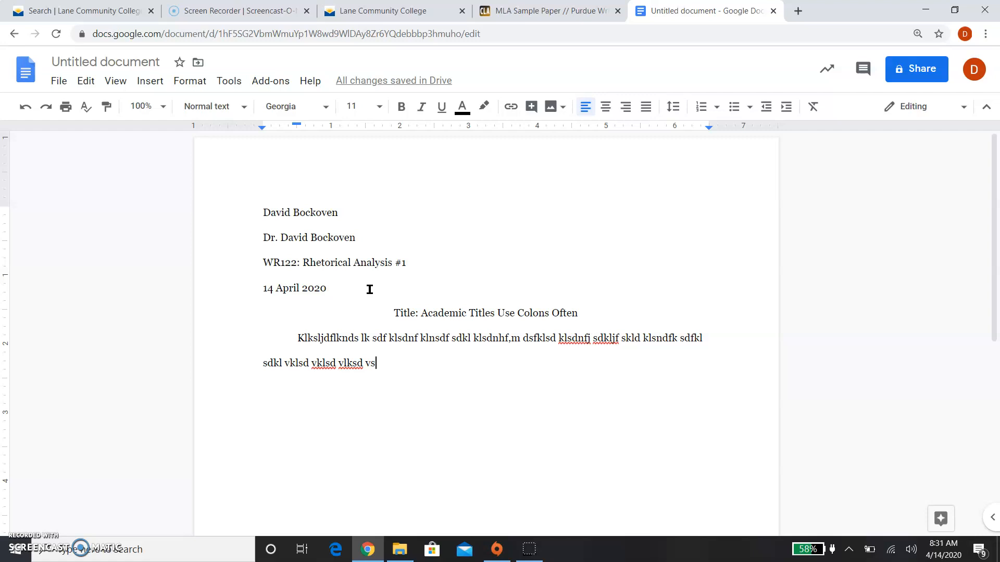
- Add a second indented body paragraph of random placeholder text running onto a second line
key("Return")
type("Klsndfkl dskl vdskl vkl")
type("s dv sdkl vksld vklsd vsdm vskldv kl")
type("ds vklsd vklds vkls dvdsk vklds klsdklsd ")
type("lsdklsd lsd")
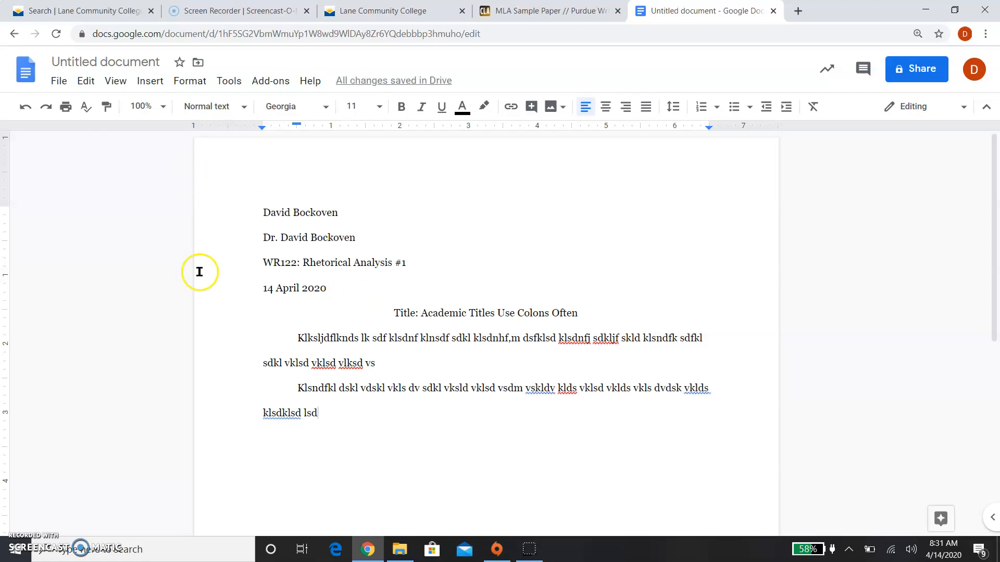
- Review the page margins in the document's page setup and close it without making changes
left_click(58, 83)
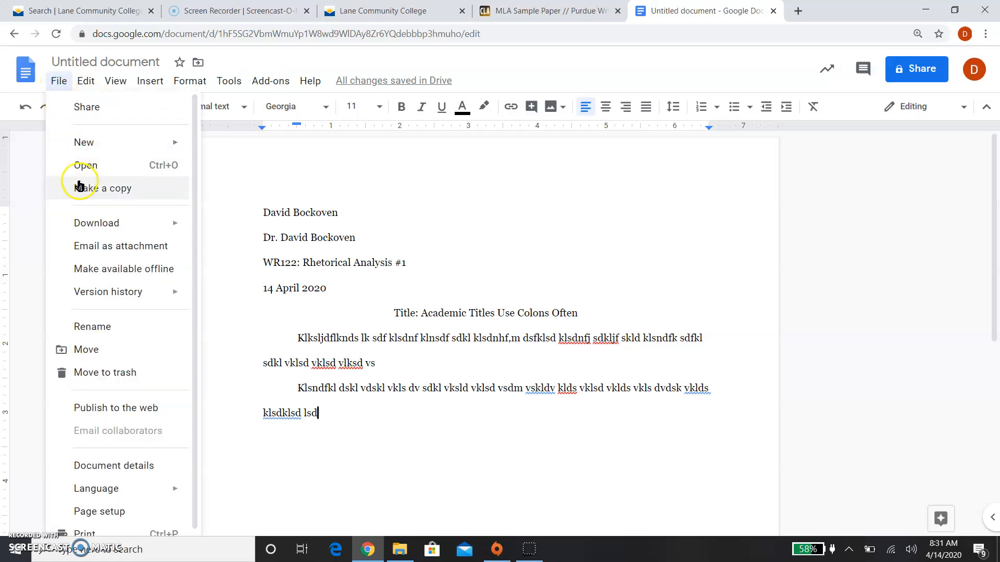
scroll(83, 185, "down", 1)
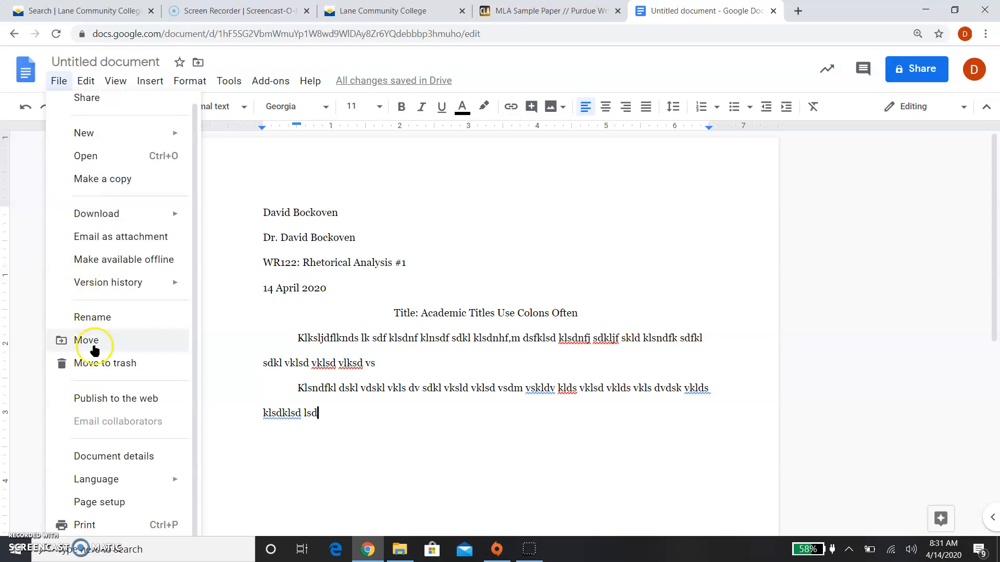
left_click(102, 506)
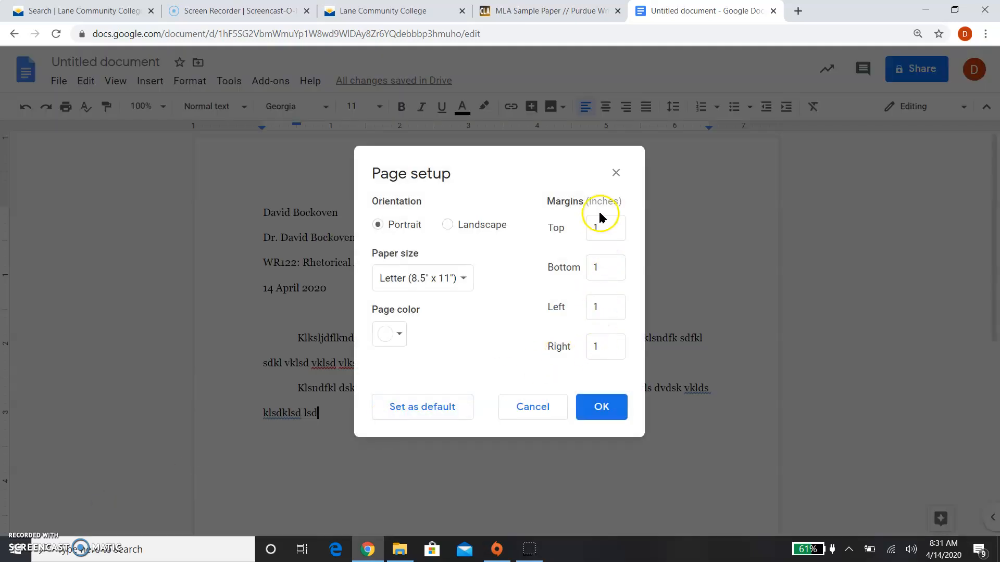
left_click(533, 414)
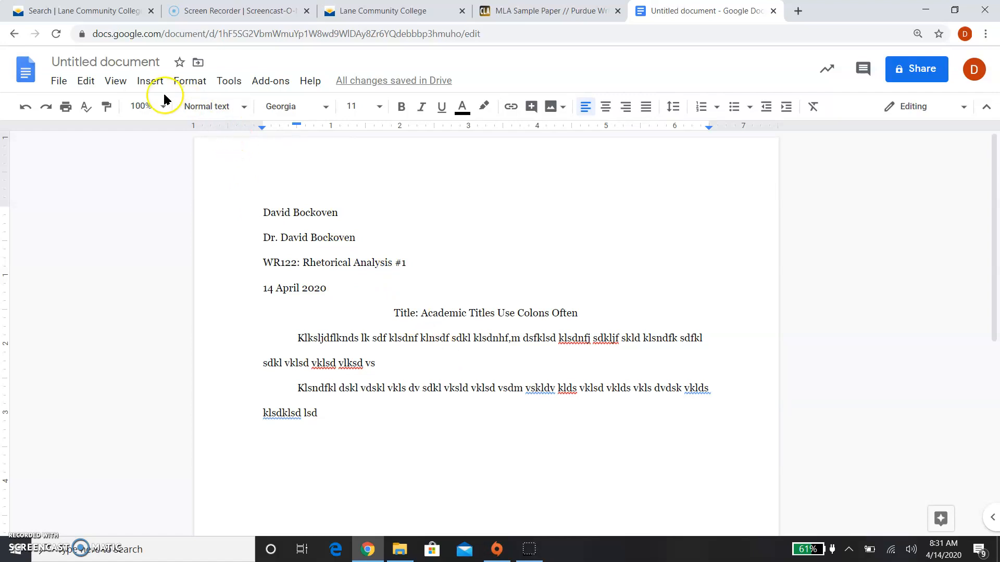
- Rename the document with the author's last name followed by "Rhetorical Analysis 1"
left_click(140, 63)
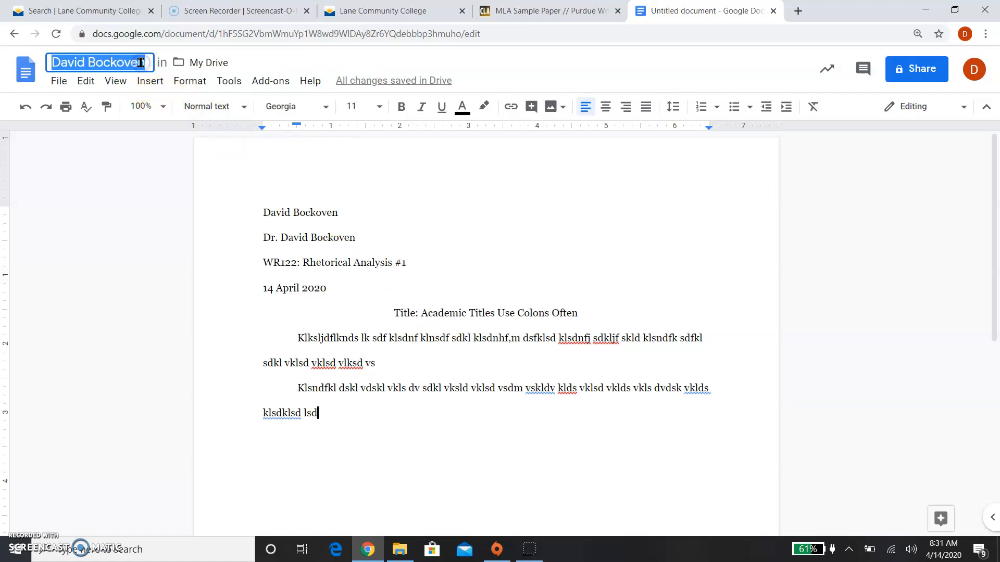
type("Bockoven")
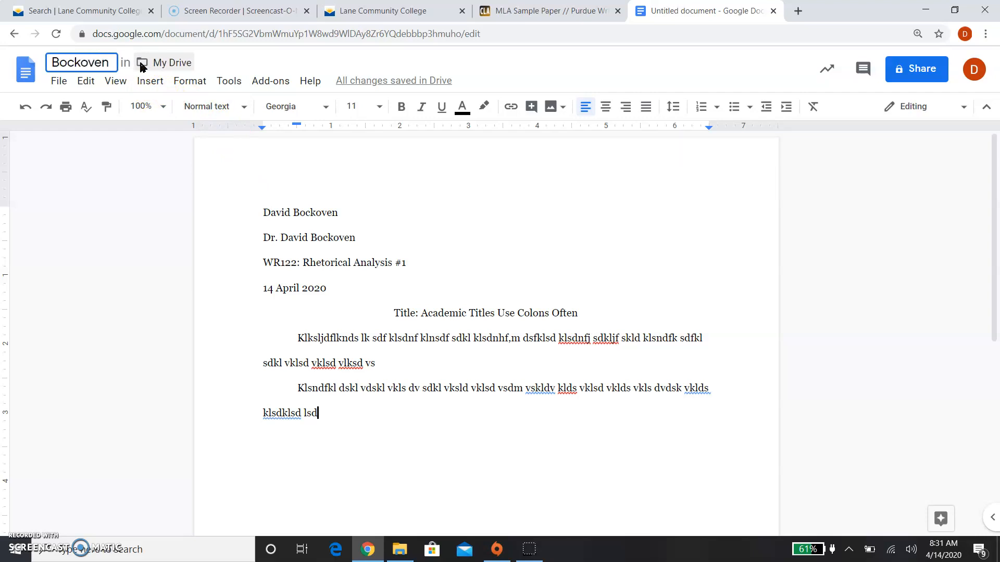
type(" Rhe")
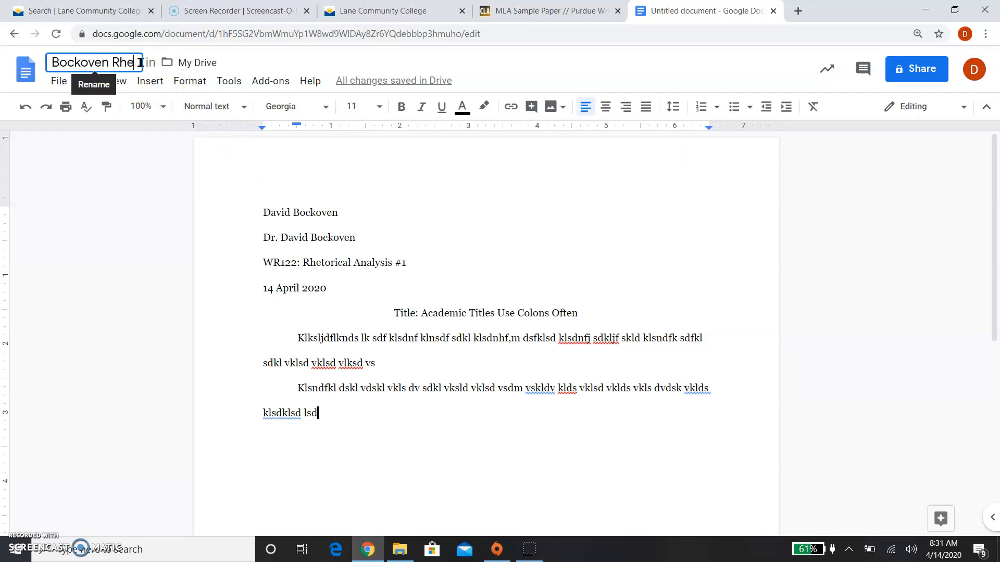
type("t")
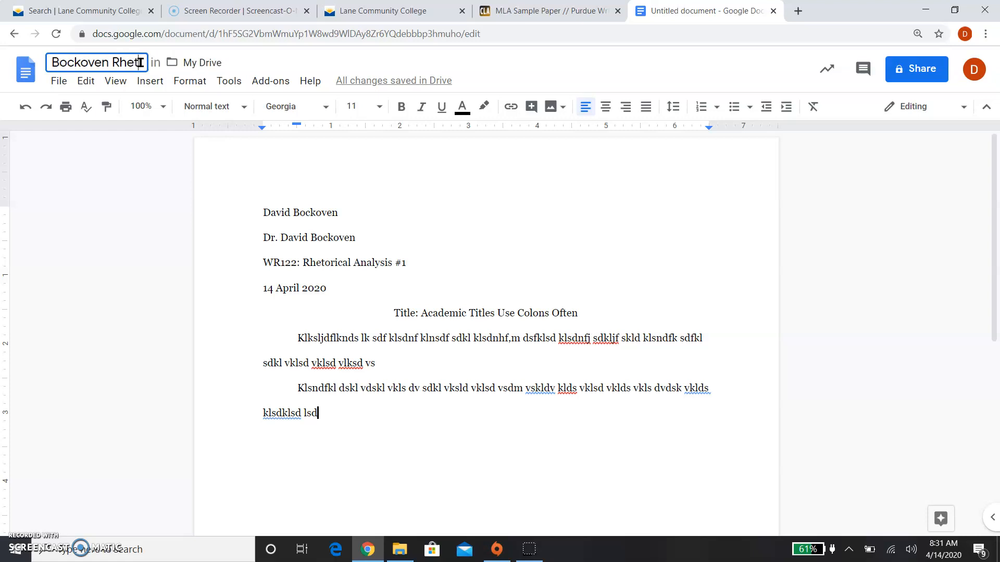
type("orical")
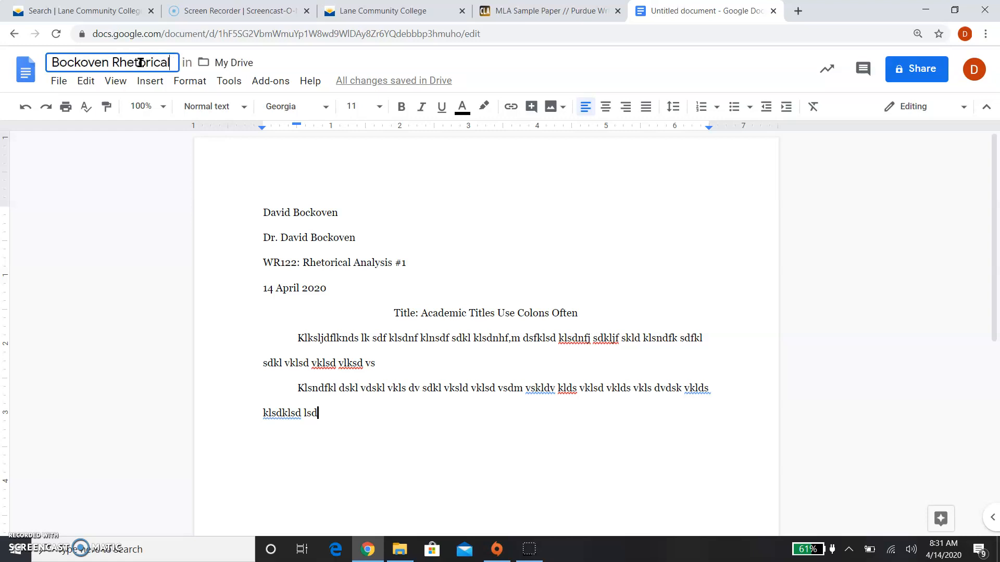
type(" Analysis")
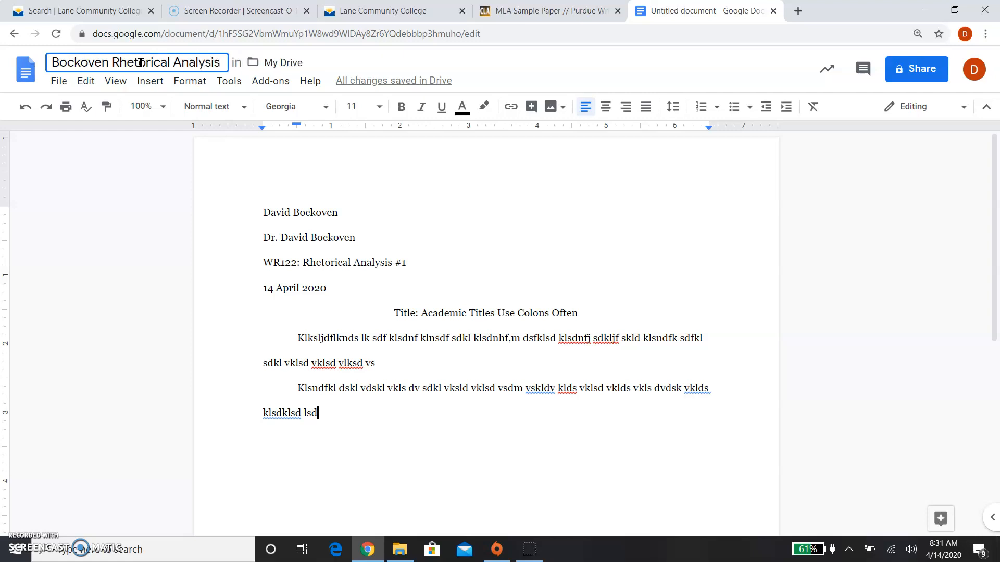
type(" 1")
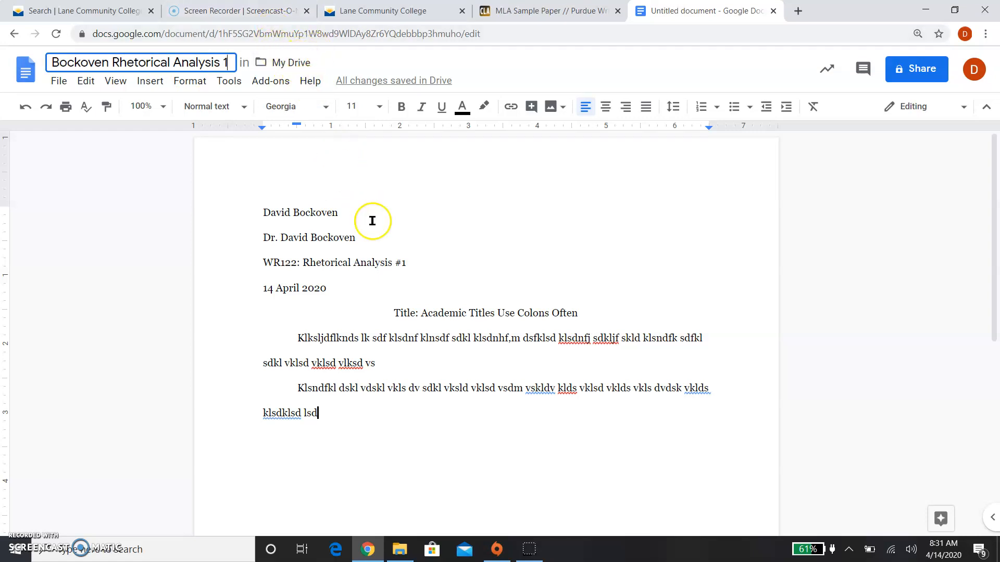
left_click(434, 358)
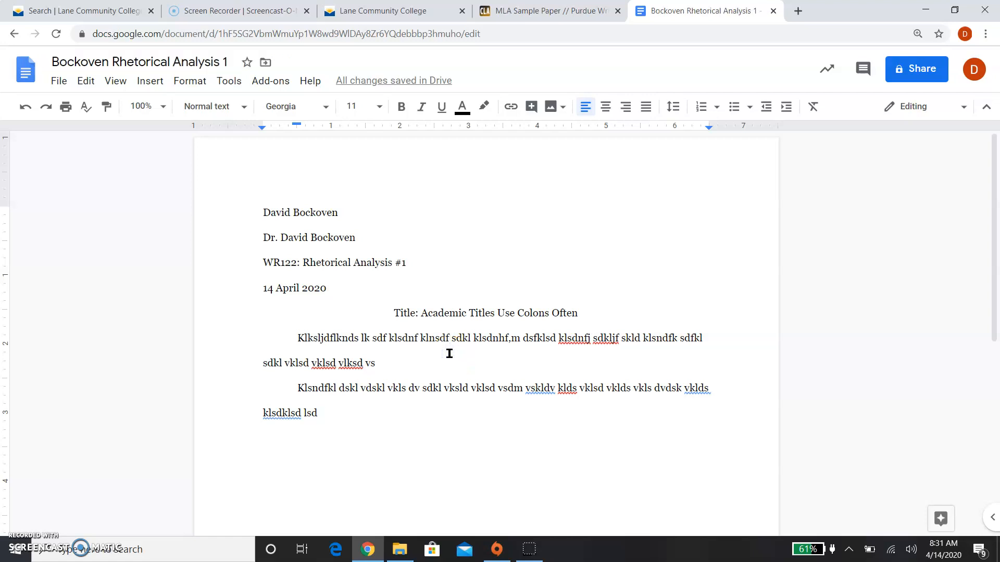
- Insert automatic page numbers in the upper-right header, starting from the first page
left_click(472, 314)
left_click(151, 84)
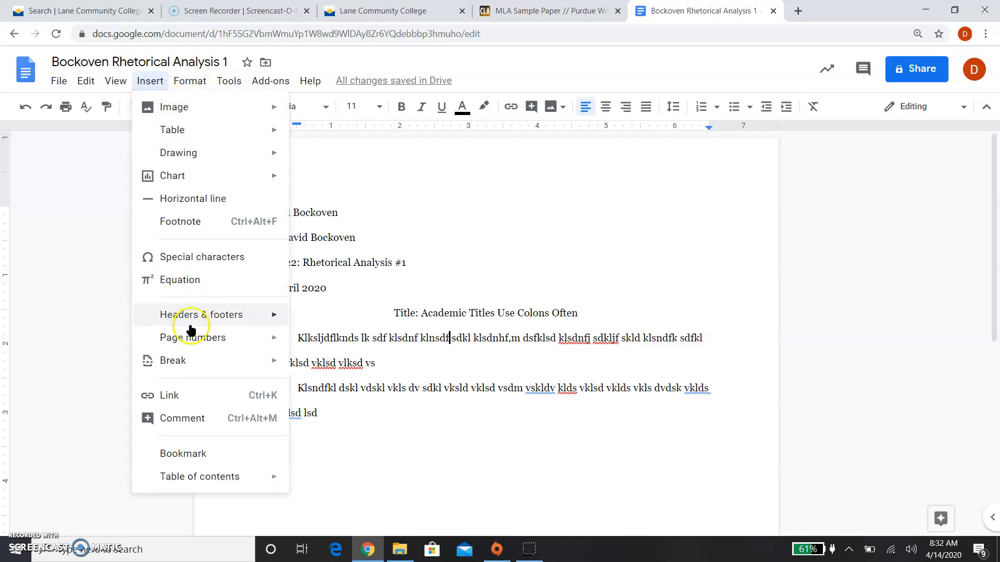
mouse_move(191, 340)
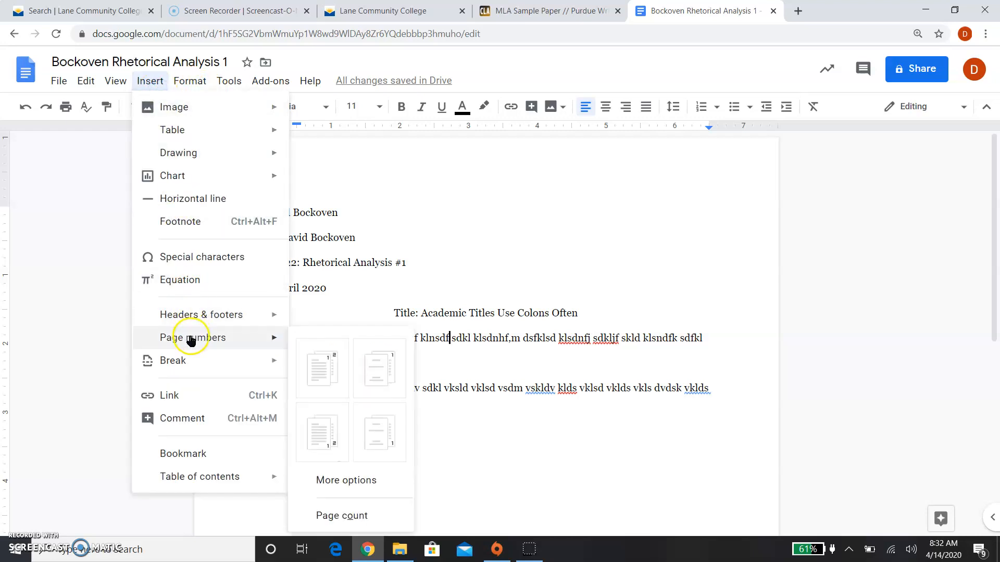
left_click(328, 366)
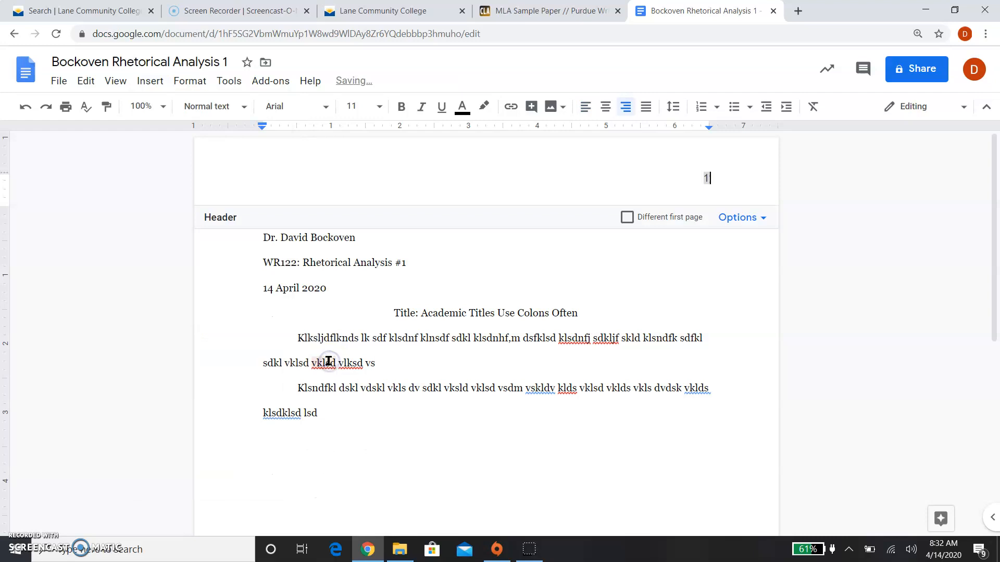
- Set the header page number's font to Georgia to match the body text
double_click(706, 176)
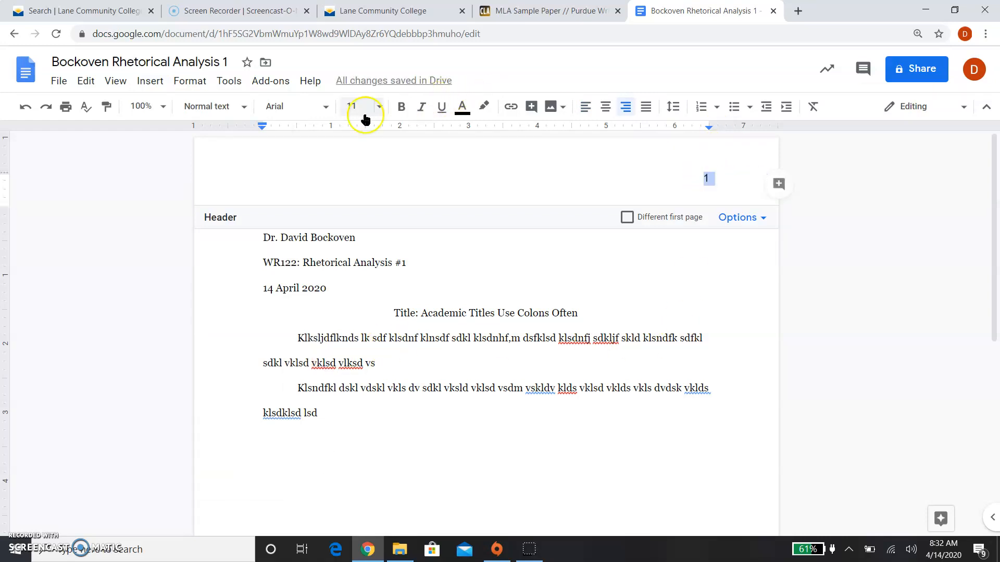
left_click(324, 110)
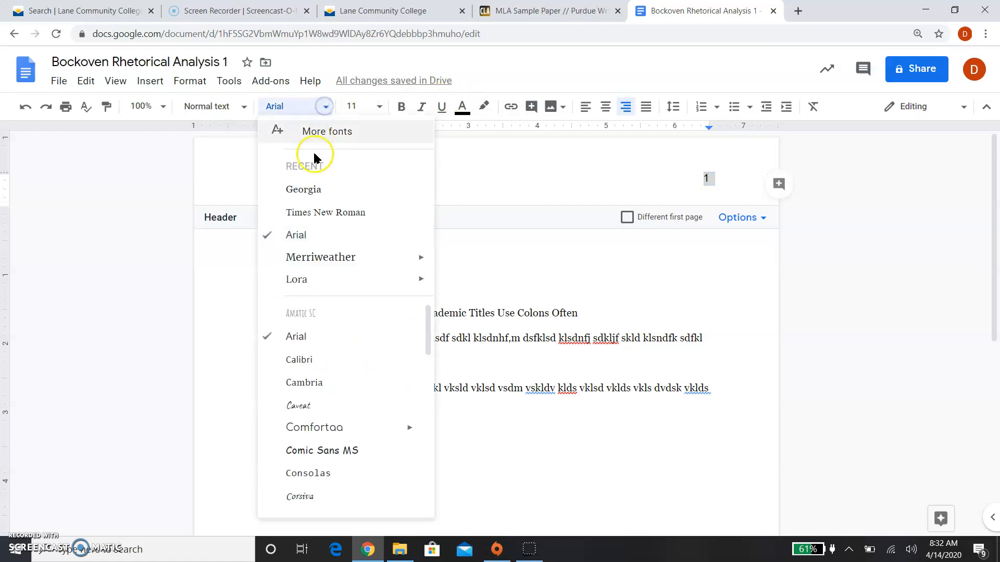
left_click(317, 193)
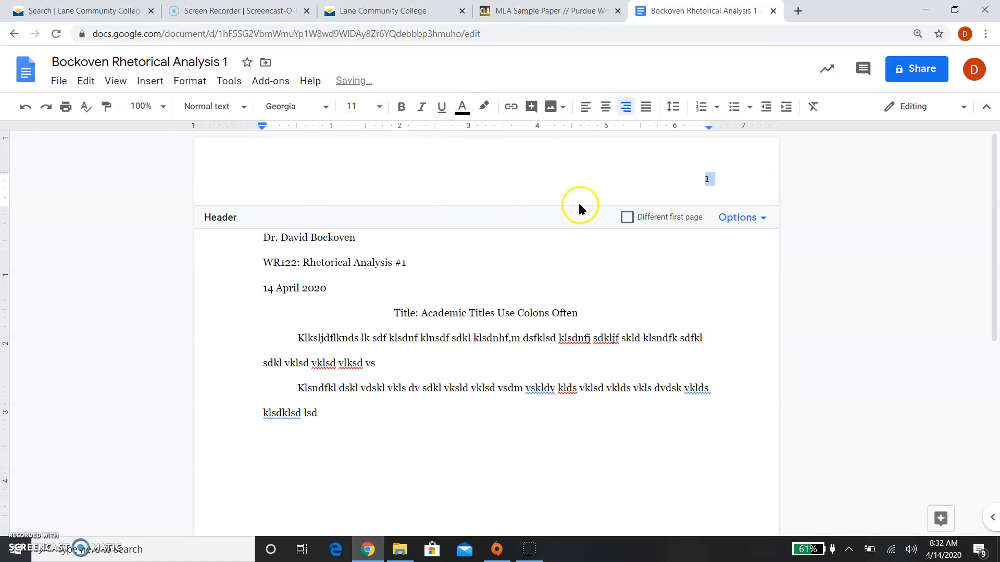
- Add the author's last name before the page number in the header and return to the body text
left_click(699, 172)
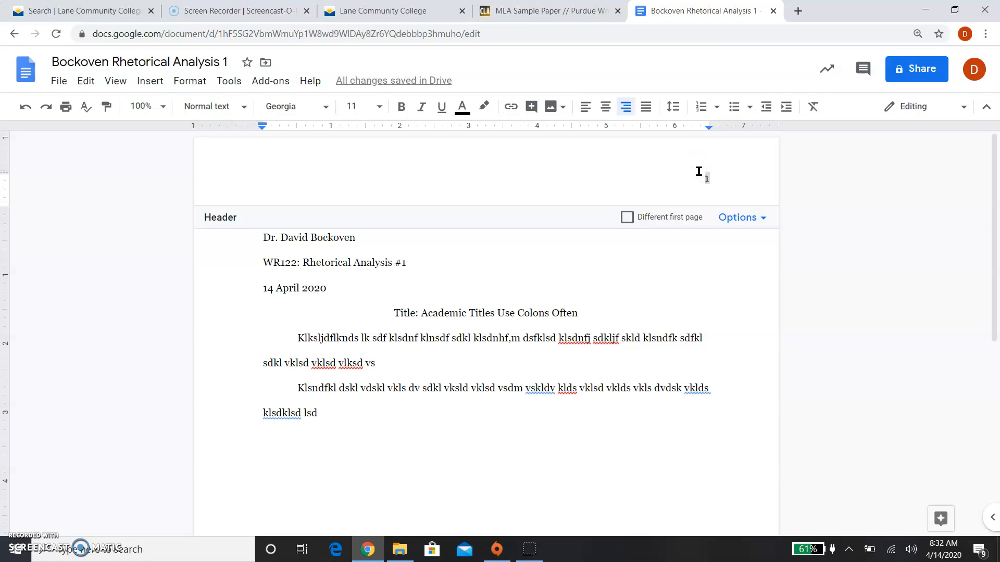
type("Bockoven")
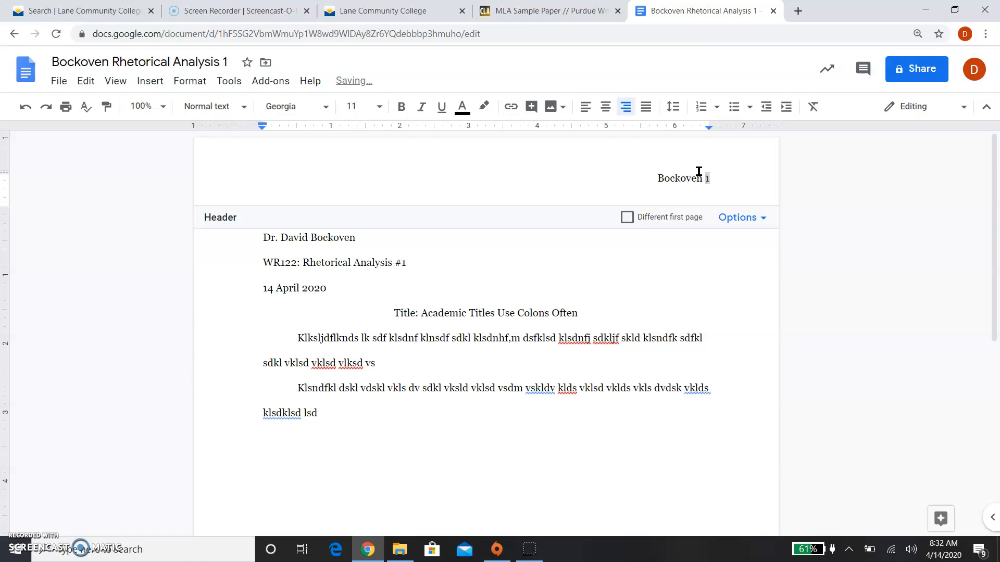
left_click(601, 404)
- Insert a page break after the last body paragraph and place the cursor at the start of the new page
left_click(521, 414)
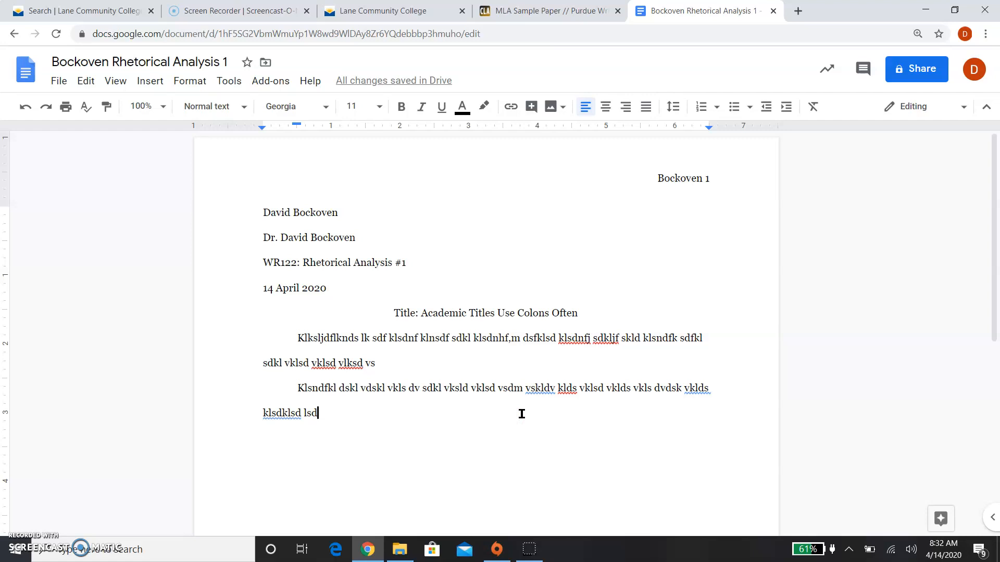
key("ctrl+Return")
scroll(522, 414, "down", 2)
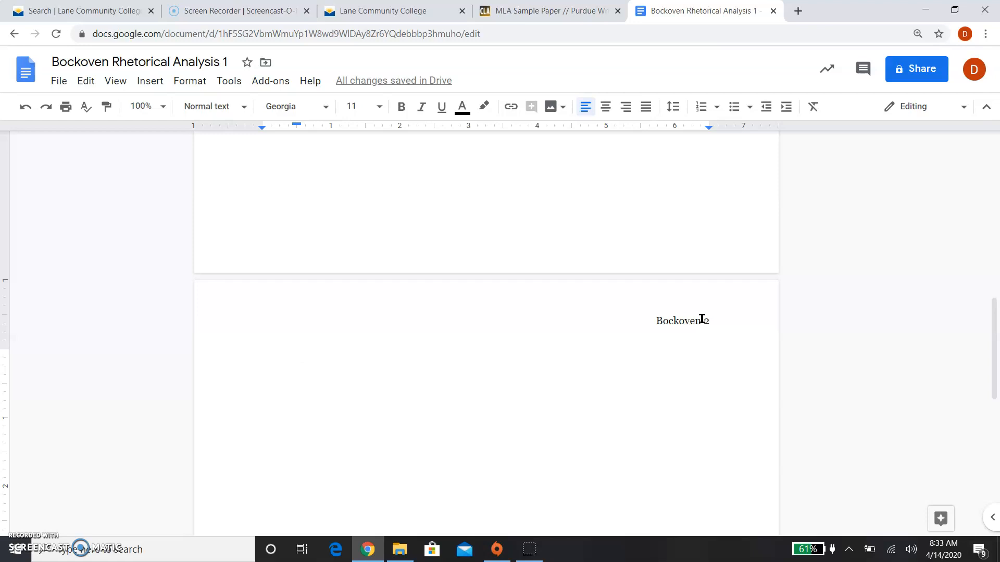
left_click(702, 319)
left_click(701, 299)
- Remove the first-line indent on the new page and add the centered heading "Works Cited"
left_click_drag(299, 125, 264, 127)
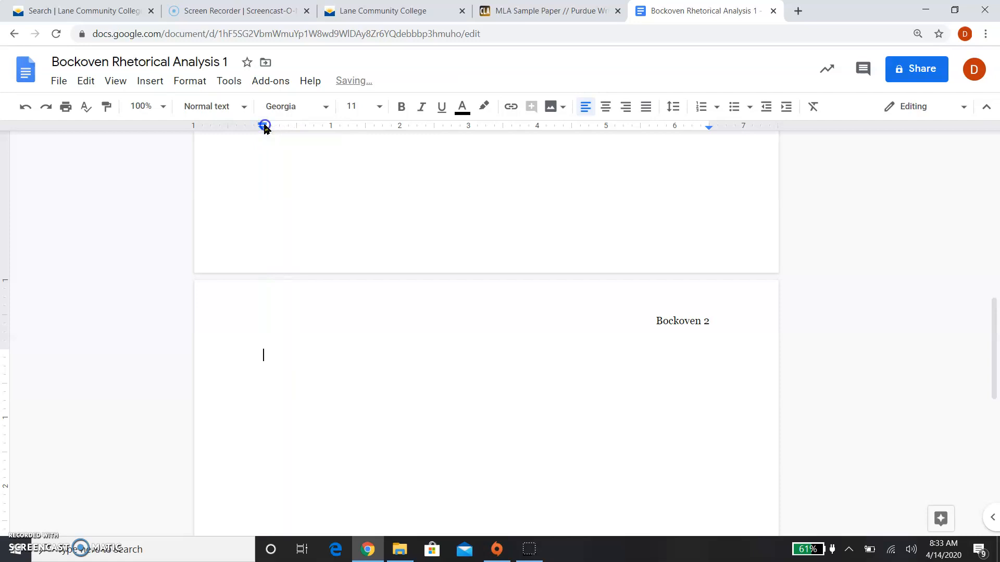
left_click(605, 108)
type("Works ")
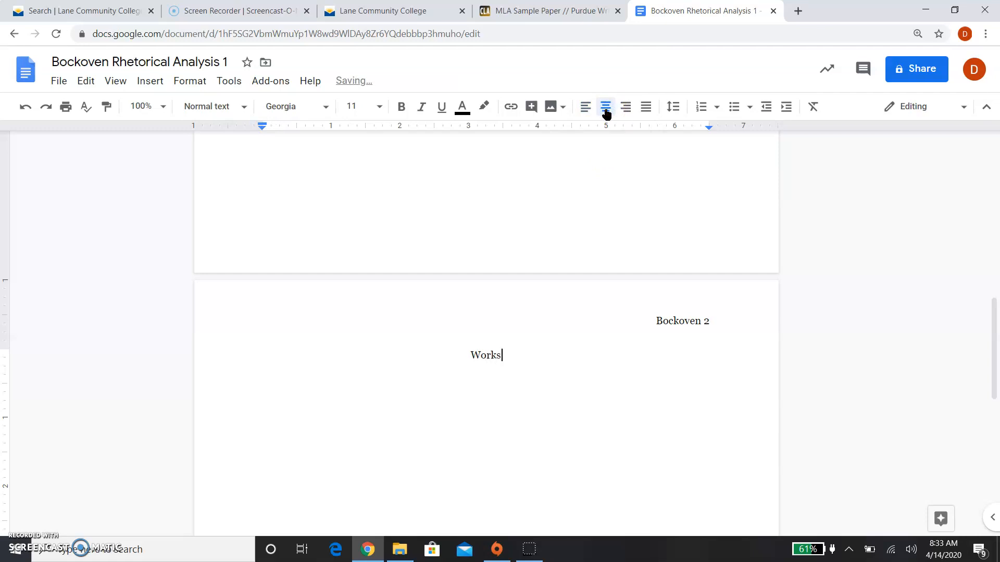
type("Cited")
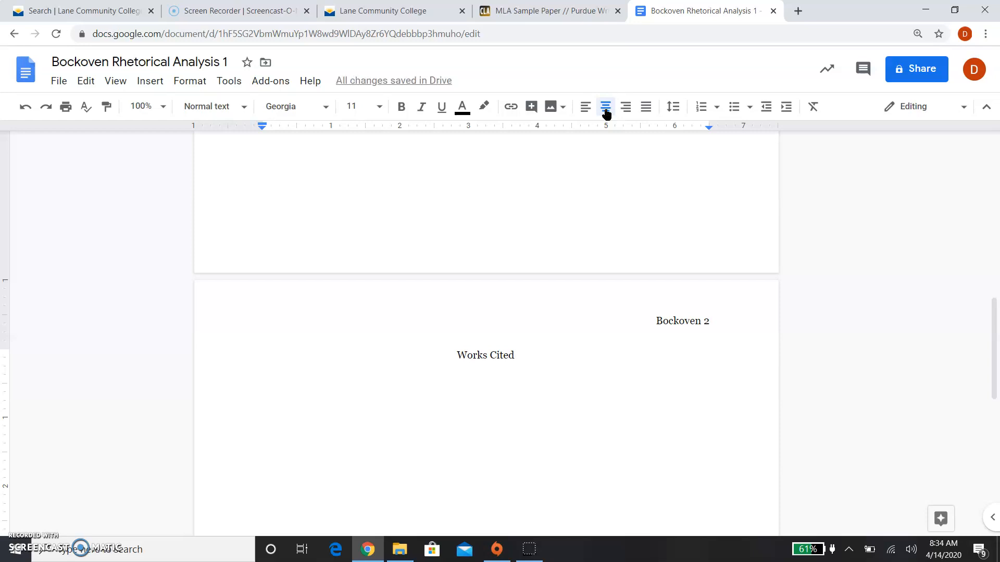
- Start a left-aligned line below the Works Cited heading and give it a 0.5-inch hanging indent
key("Return")
left_click(585, 109)
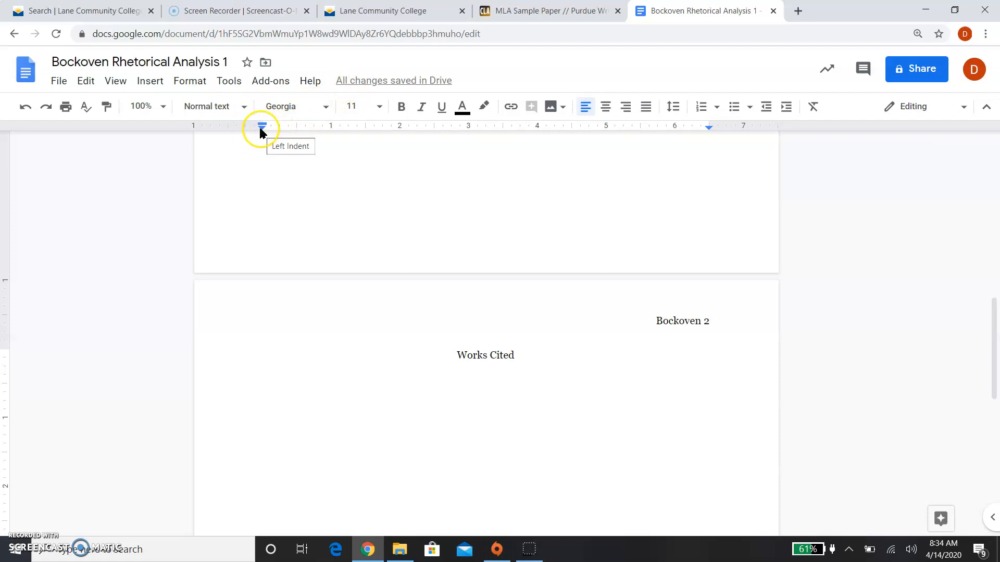
left_click_drag(262, 126, 295, 129)
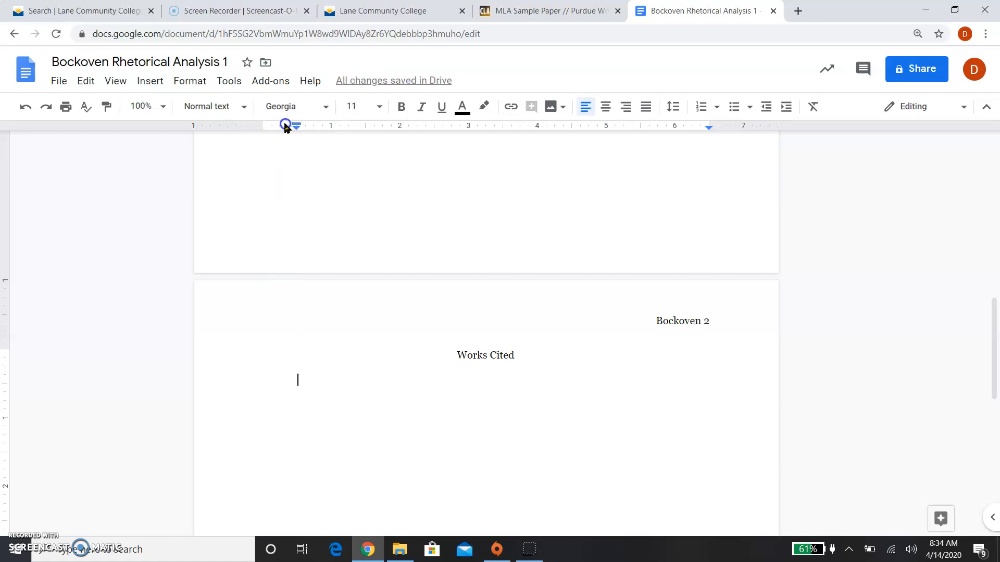
right_click(295, 125)
left_click(297, 126)
left_click_drag(294, 126, 263, 127)
- Fill in two Works Cited entries with random placeholder text, the first one long enough to wrap onto a second line
type("Ksdjfsd fksjnfd skdj fjsdjkvsdkj vkjsd")
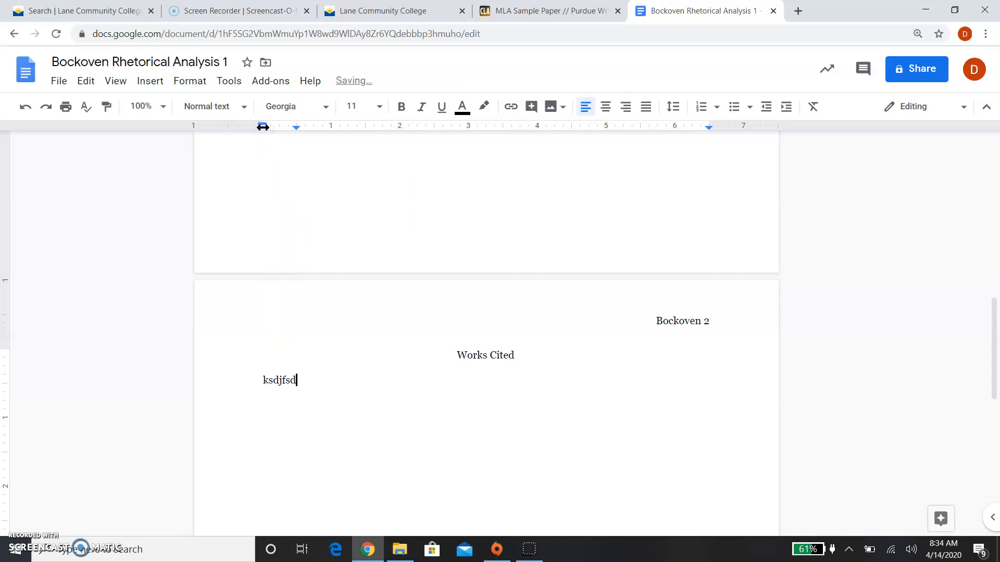
type("kjsdhfdsk ")
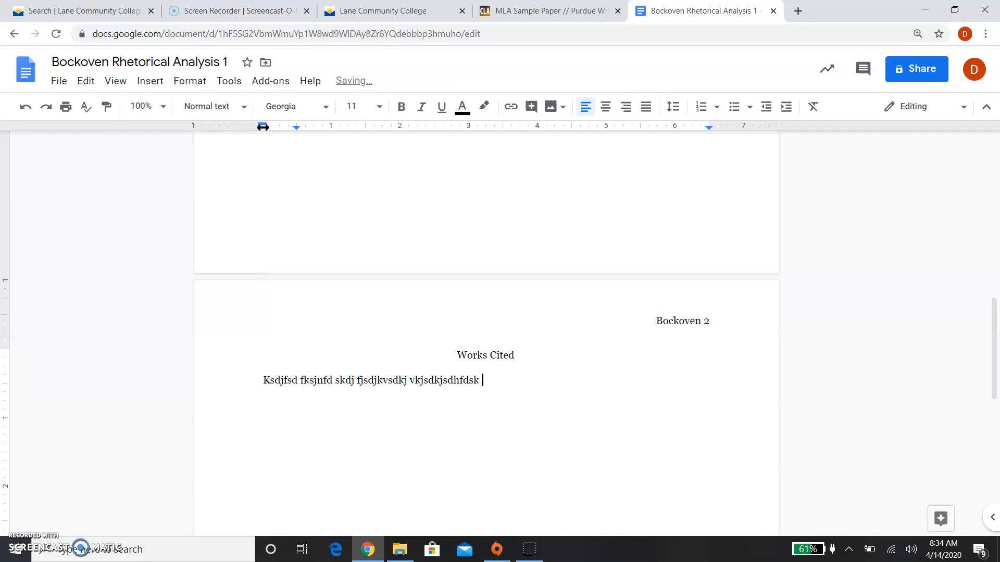
type("vjkds vjds vkjsd vjksd vksd vkjsd vkjds vjds vdskj vjksd vjsdvsdjv j")
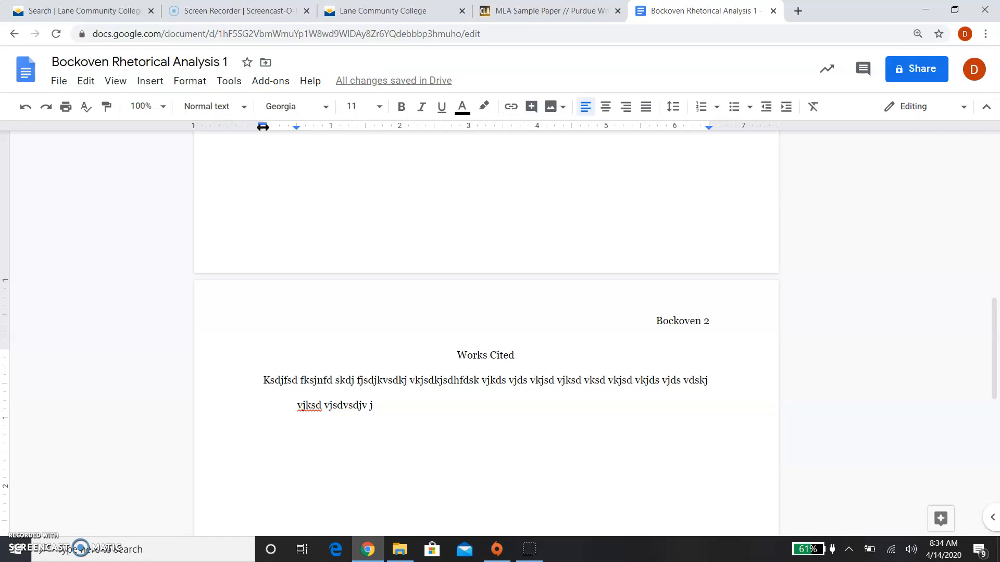
key("Return")
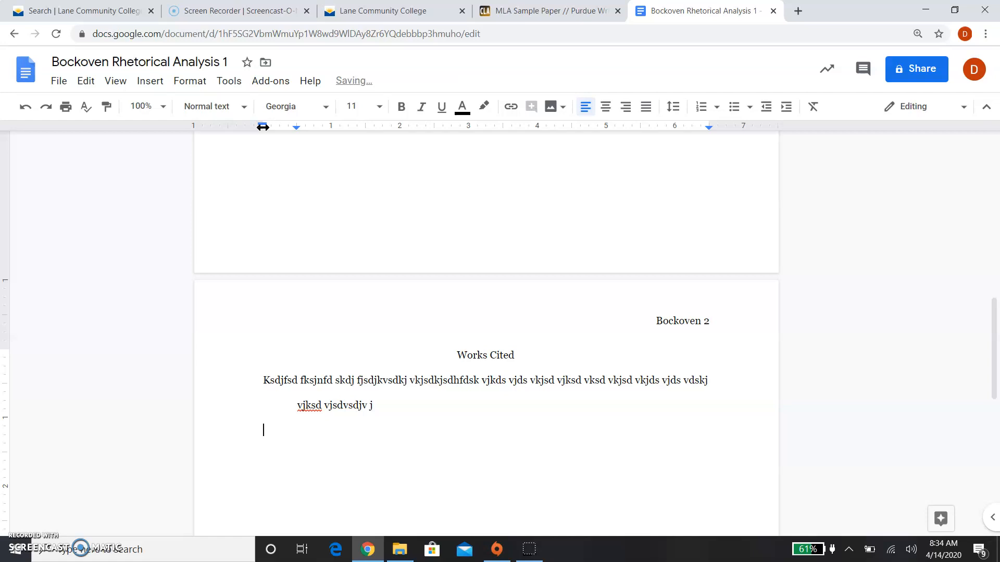
type("Kkjs jksd v sdjk vjsd vsdjsdjksd sd jsd jsd s sd dsj")
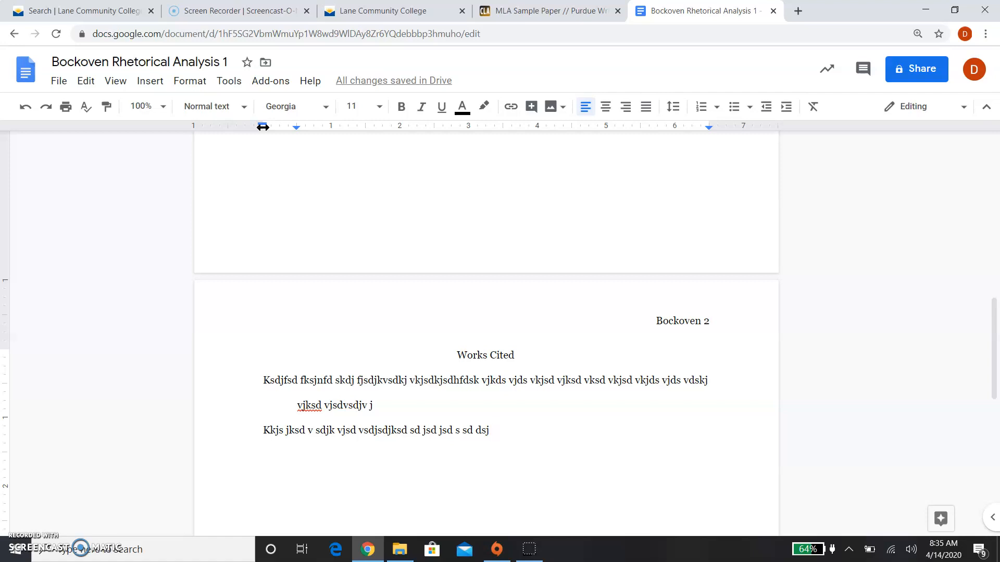
- Add the model entry "Lastname, Firstname. “Title.” Publication Information. URL. Accessed on Apr. 14, 2020." as the third Works Cited entry
key("Return")
type("Last")
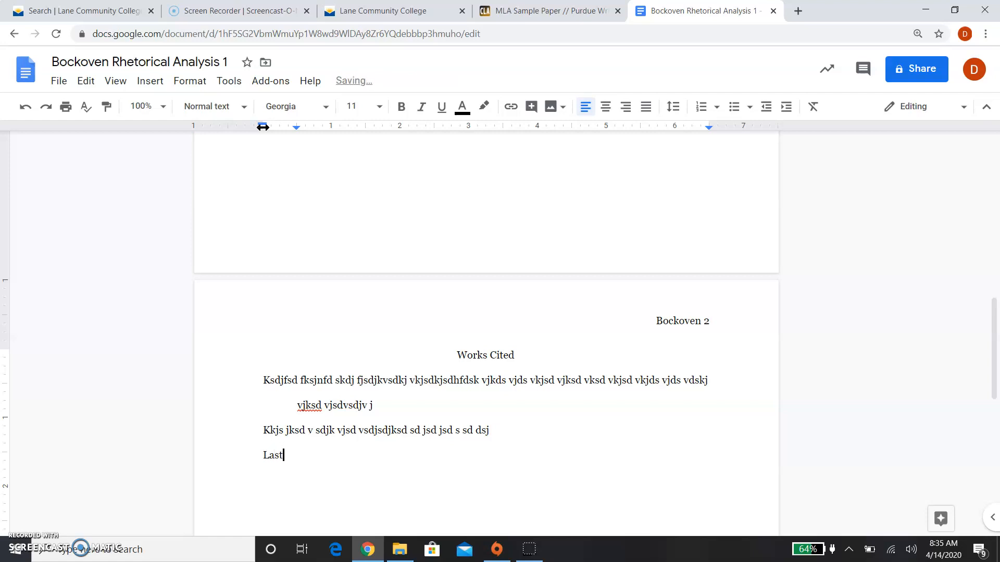
type("name, Firstname.")
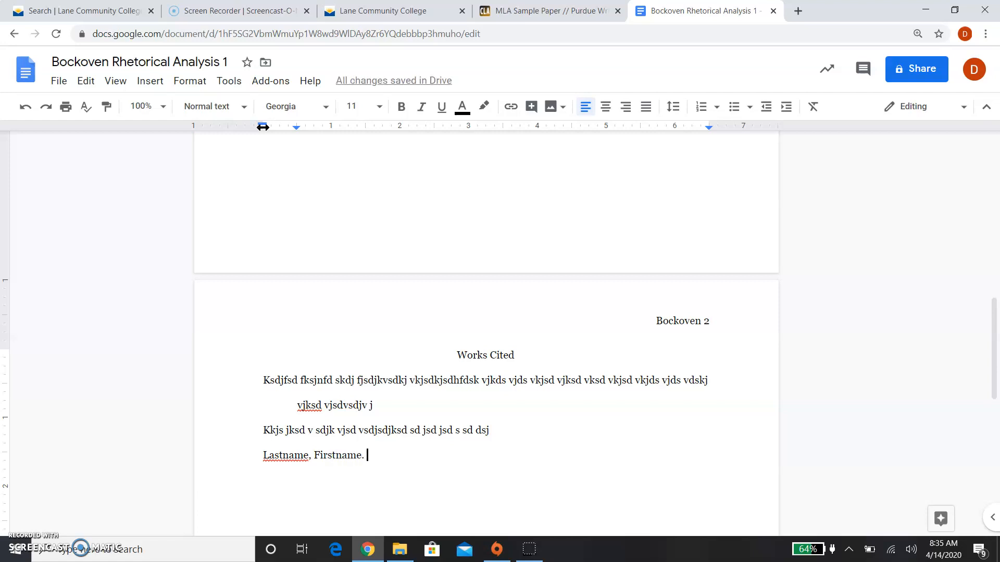
type(" \"")
type("Title")
type(".\"")
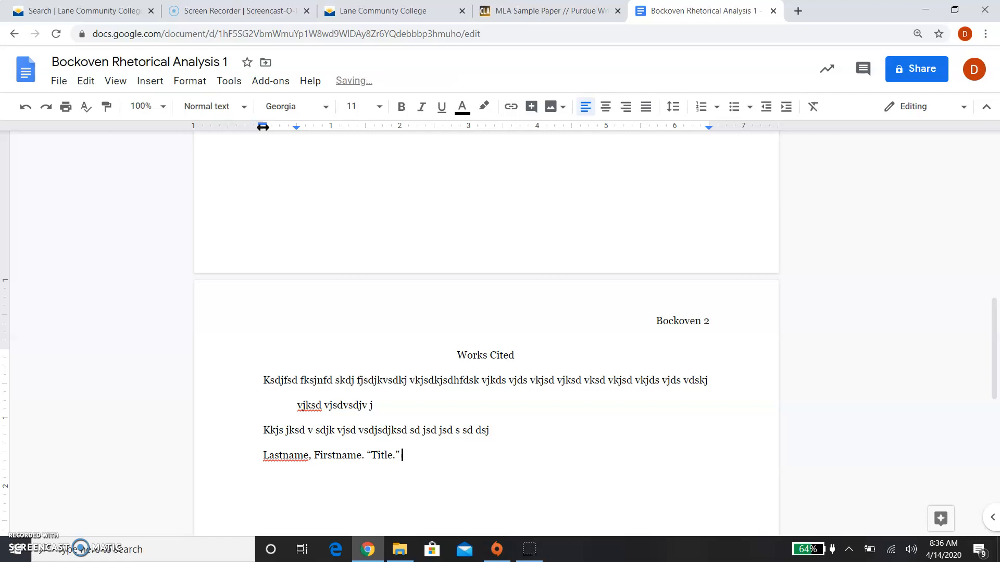
type("Publication Information.")
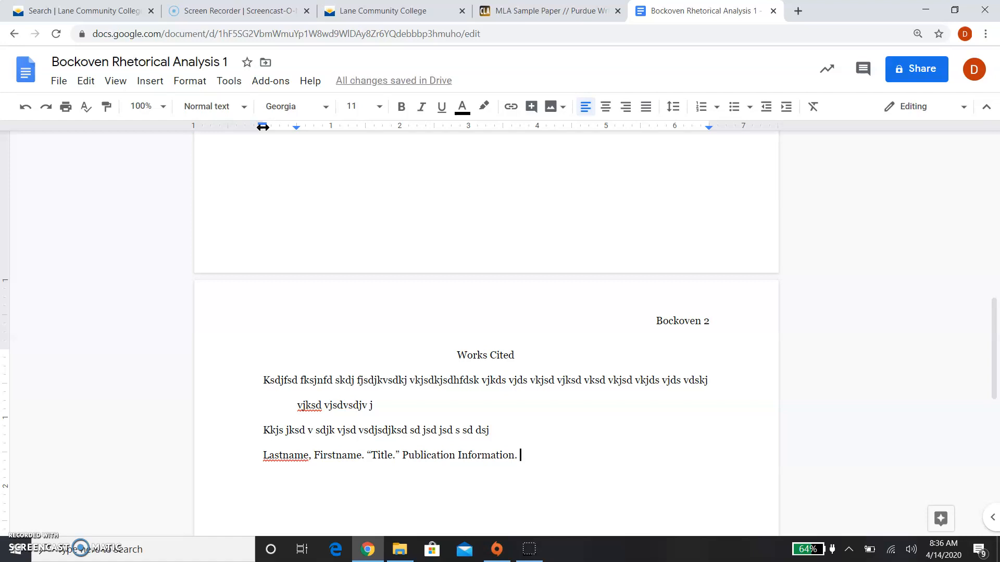
type("U")
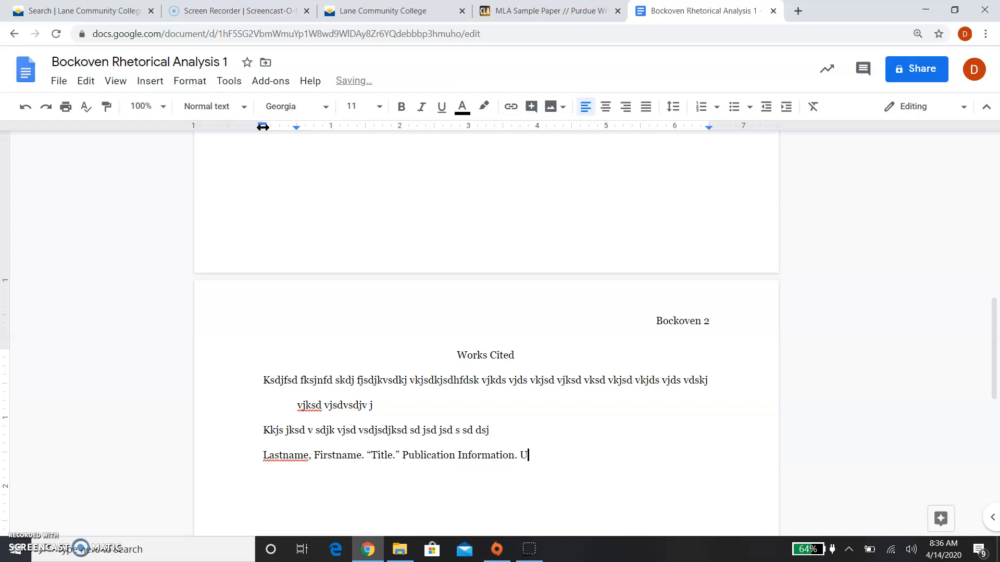
type("RL. Accessed on Apr. 14, 2020.")
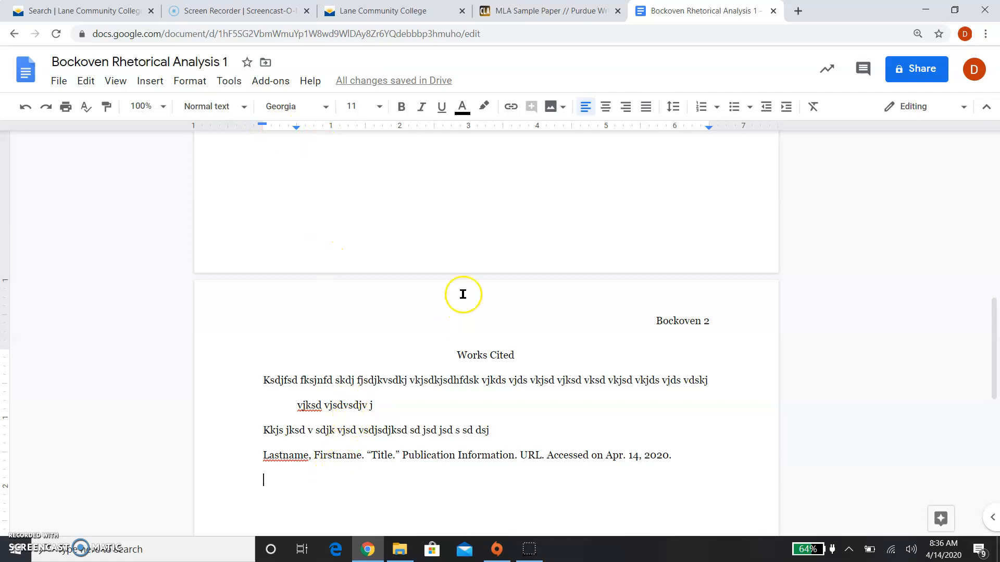
- Open Purdue OWL's page on MLA Works Cited electronic sources and examine its citation format and website examples
left_click(525, 16)
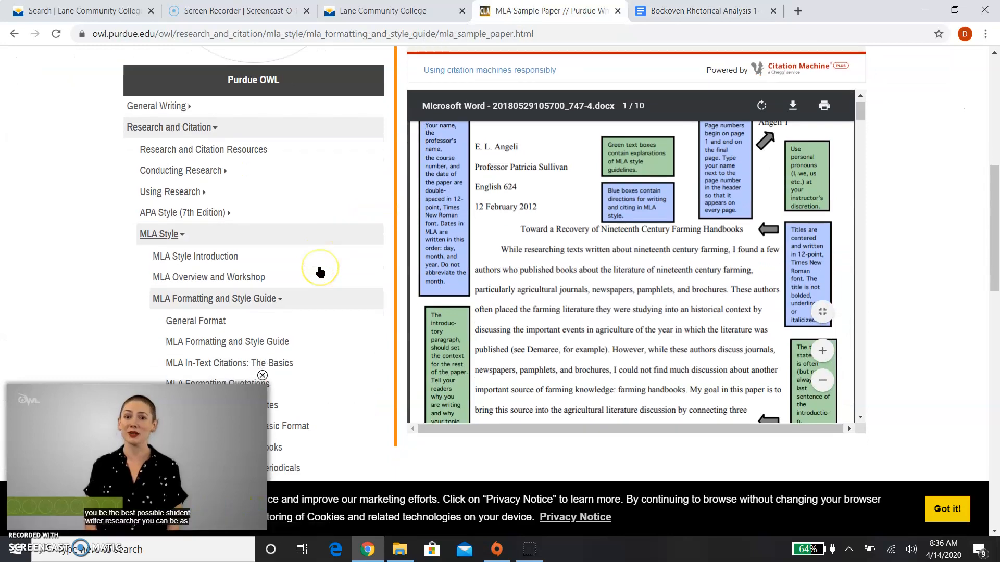
scroll(321, 271, "down", 4)
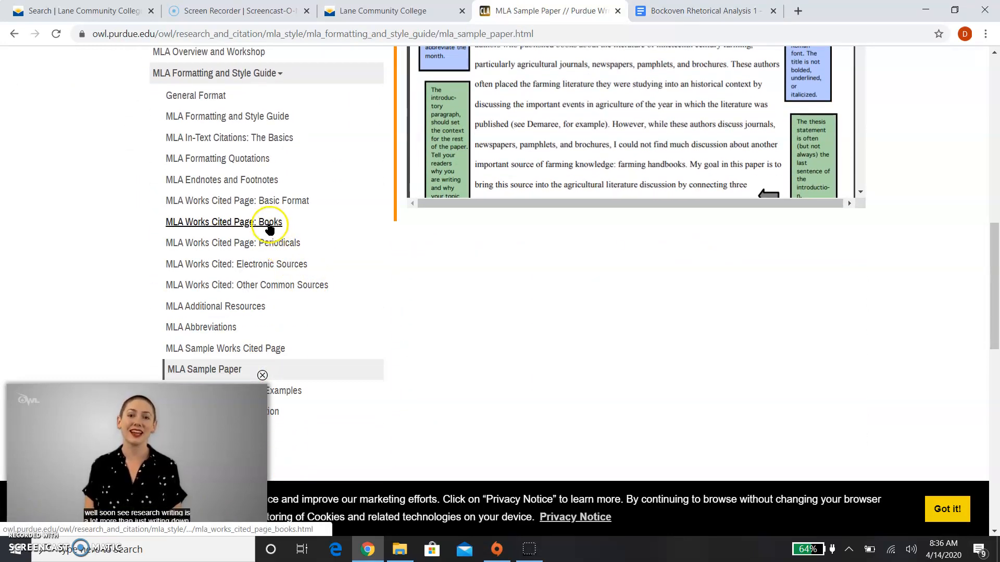
left_click(268, 265)
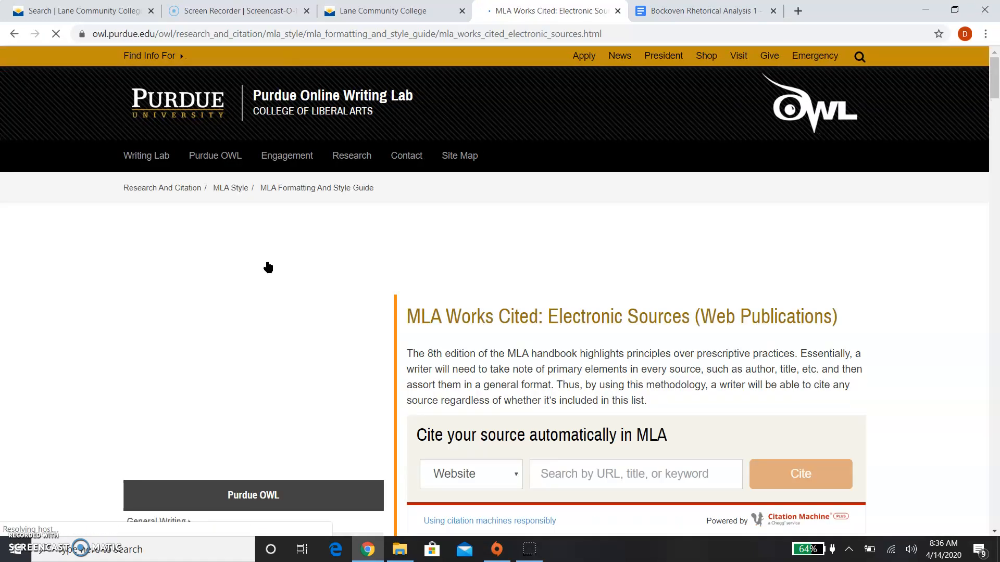
scroll(509, 319, "down", 5)
scroll(509, 314, "down", 9)
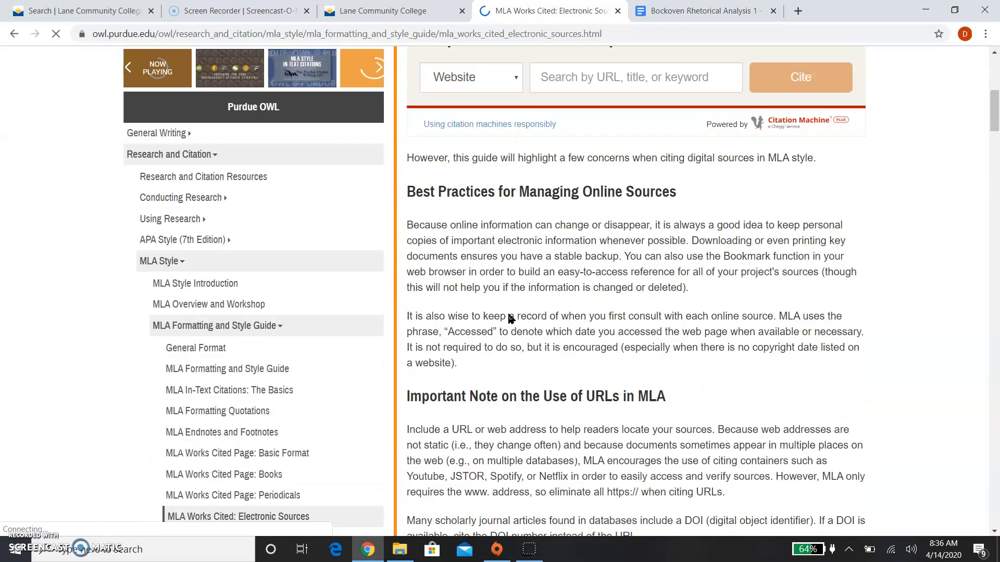
scroll(508, 311, "down", 7)
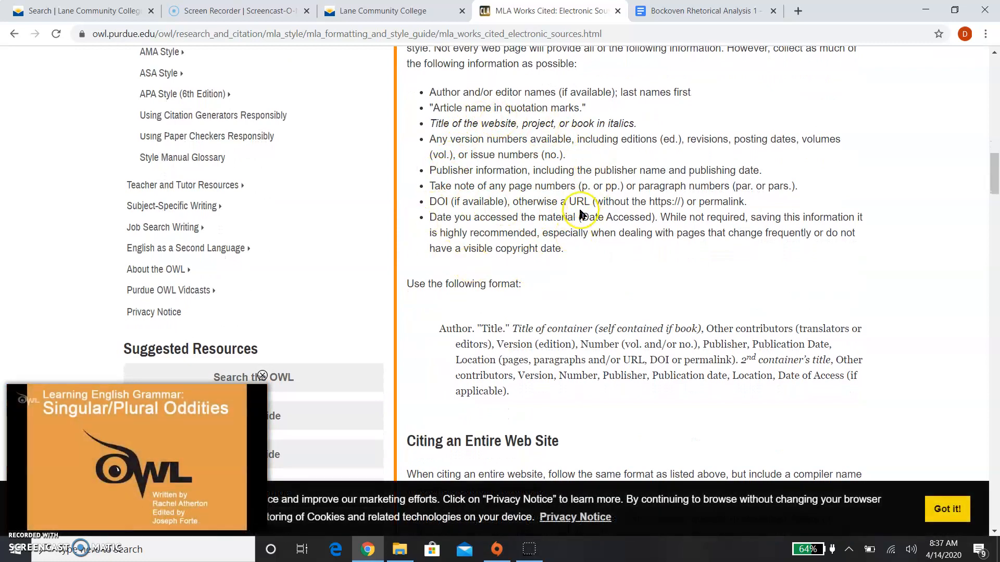
scroll(579, 208, "down", 3)
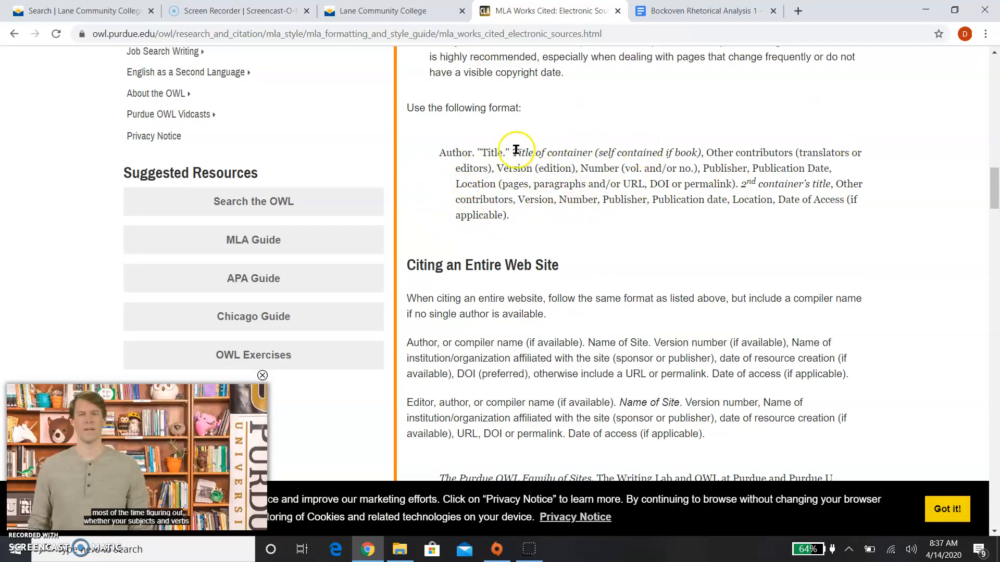
scroll(521, 254, "down", 2)
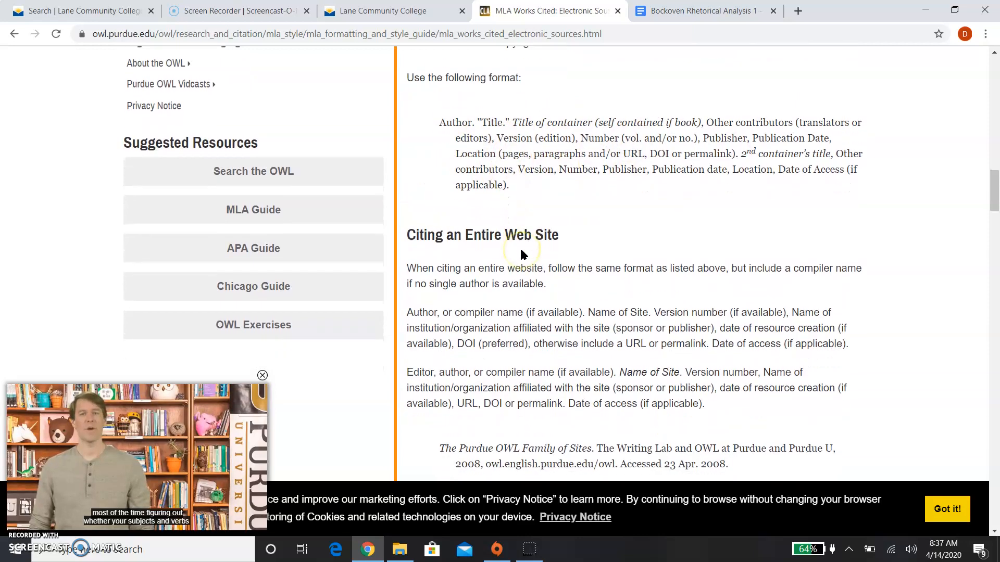
scroll(521, 255, "down", 3)
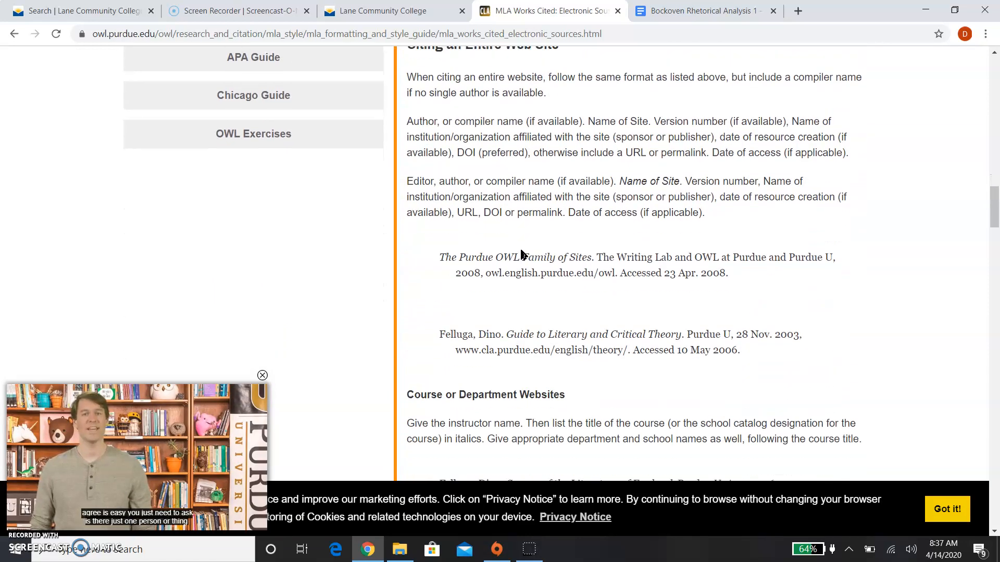
scroll(521, 251, "up", 15)
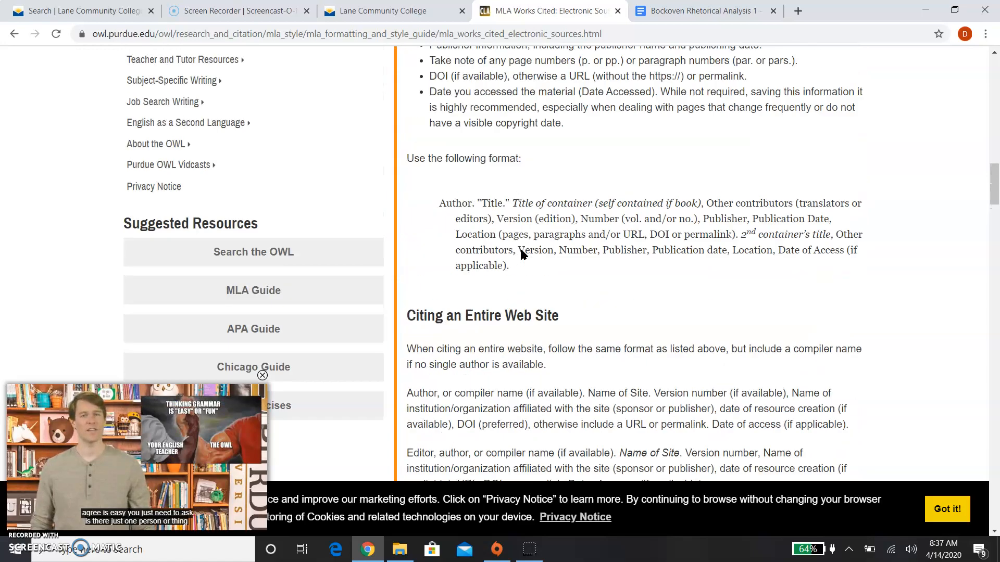
scroll(521, 255, "up", 10)
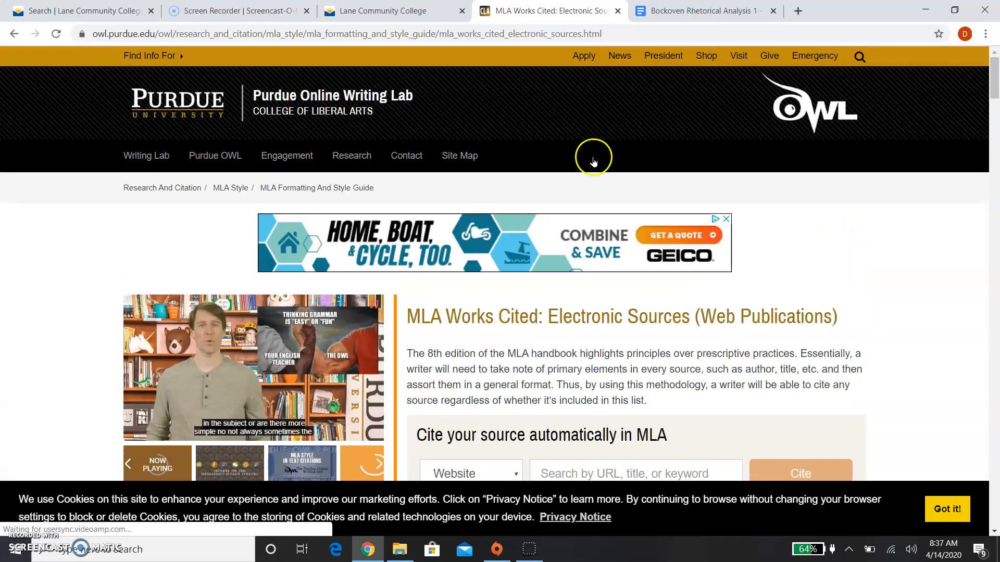
- Return to the Rhetorical Analysis paper and go back up to its first page
left_click(692, 20)
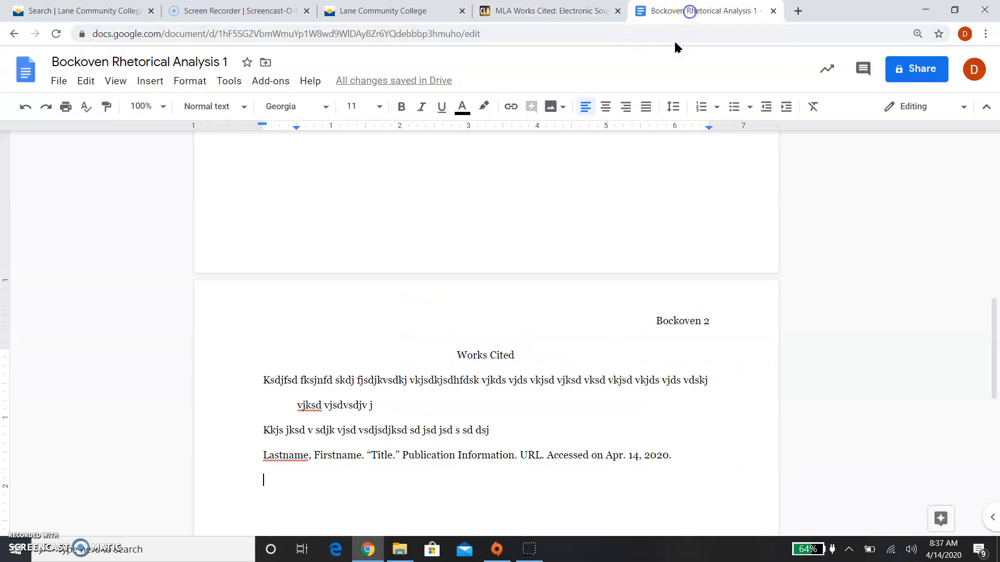
scroll(576, 271, "up", 7)
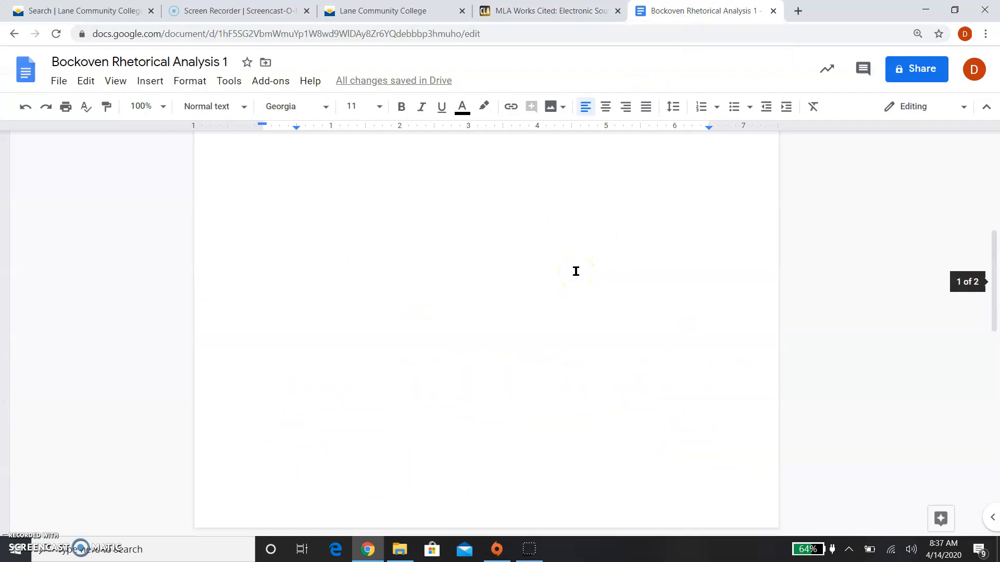